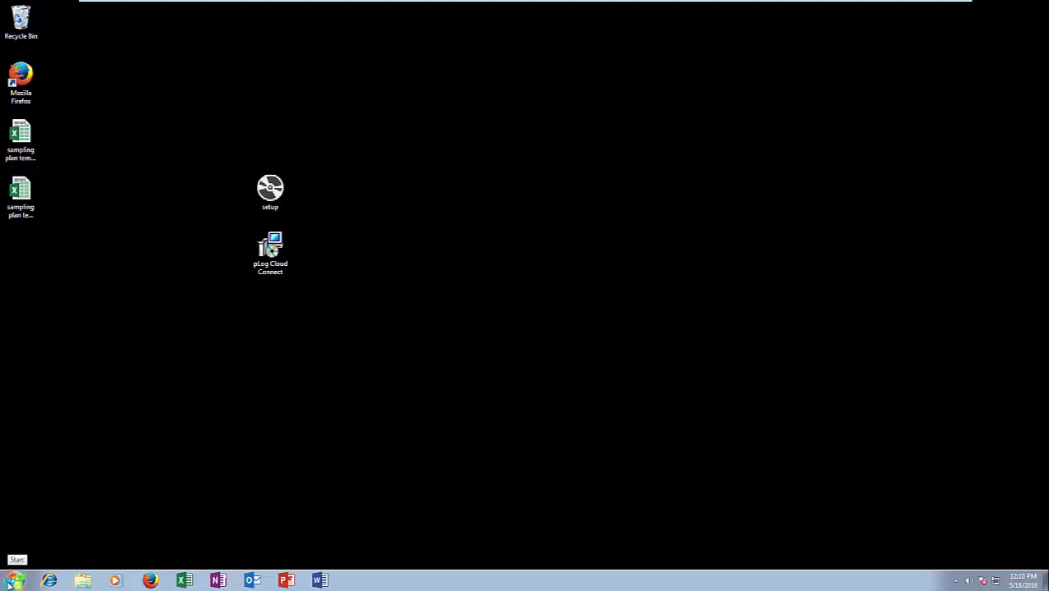
# Launch pLog Configuration Tool, sign in to pLog Cloud without loading a configuration, and show the File menu
pyautogui.click(15, 581)
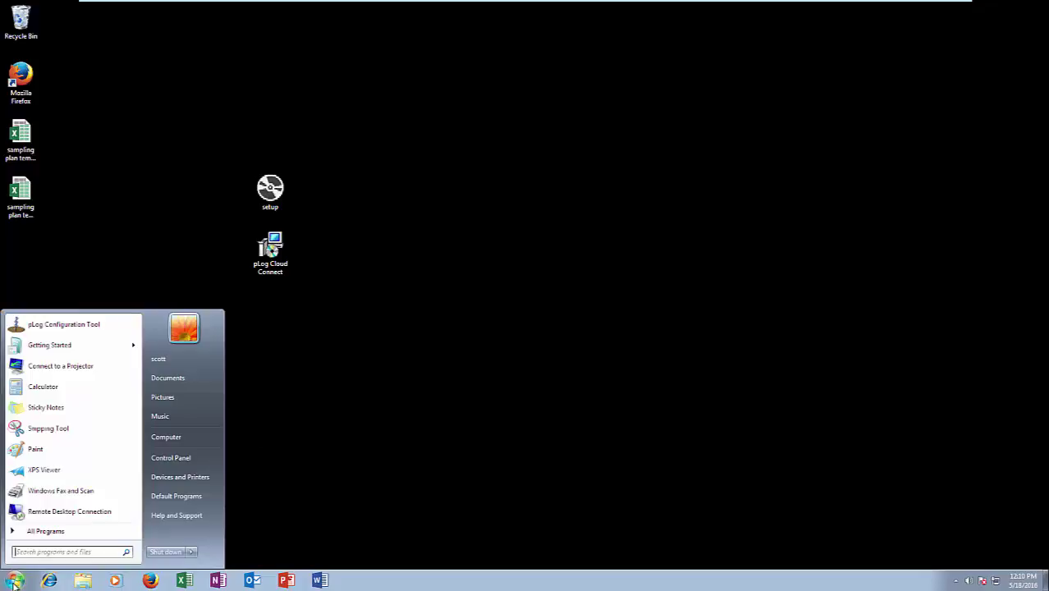
pyautogui.click(68, 325)
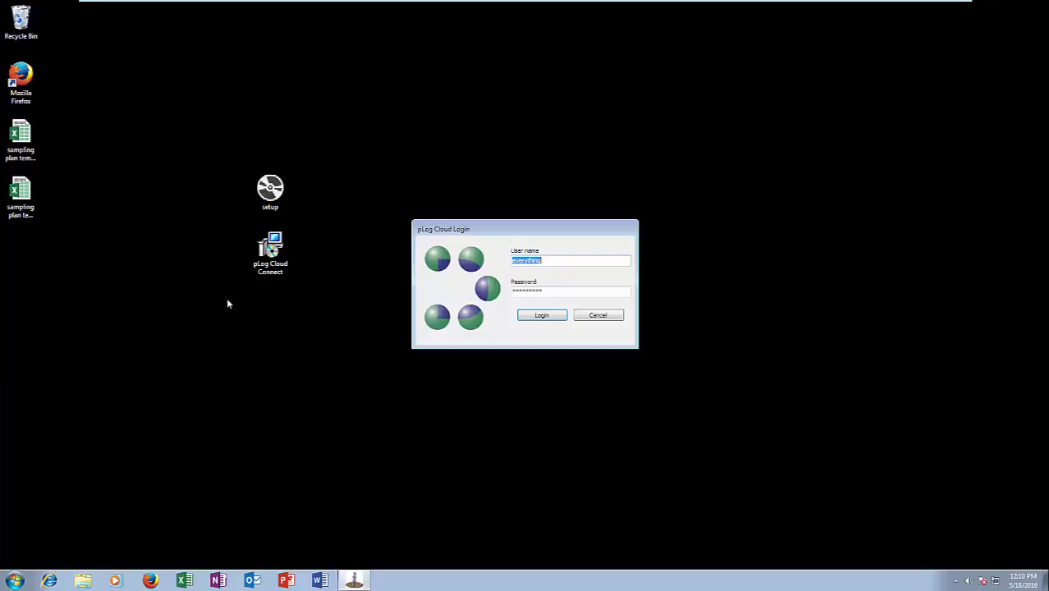
pyautogui.click(543, 318)
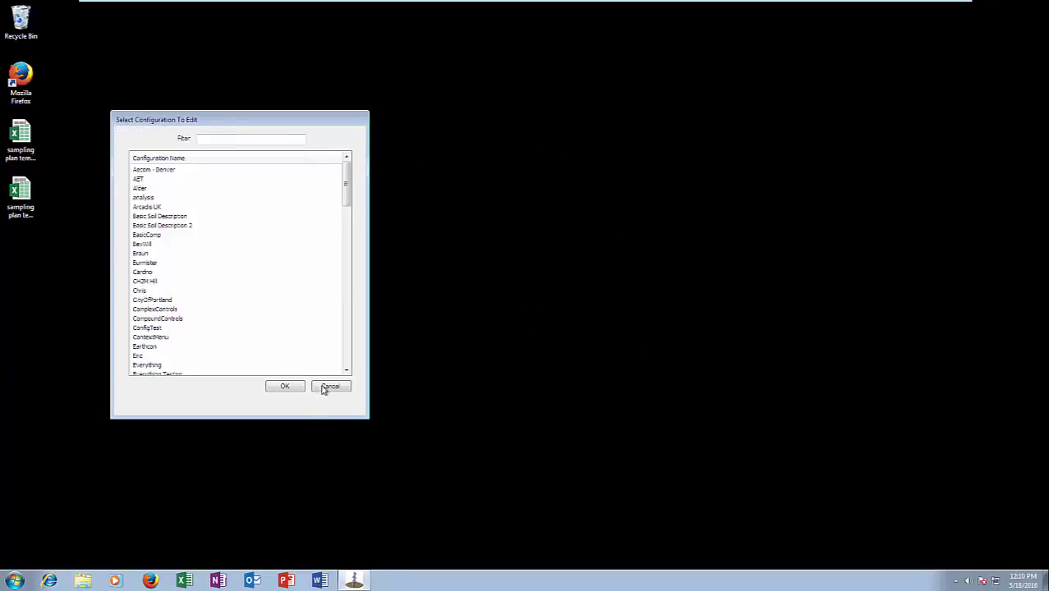
pyautogui.click(328, 387)
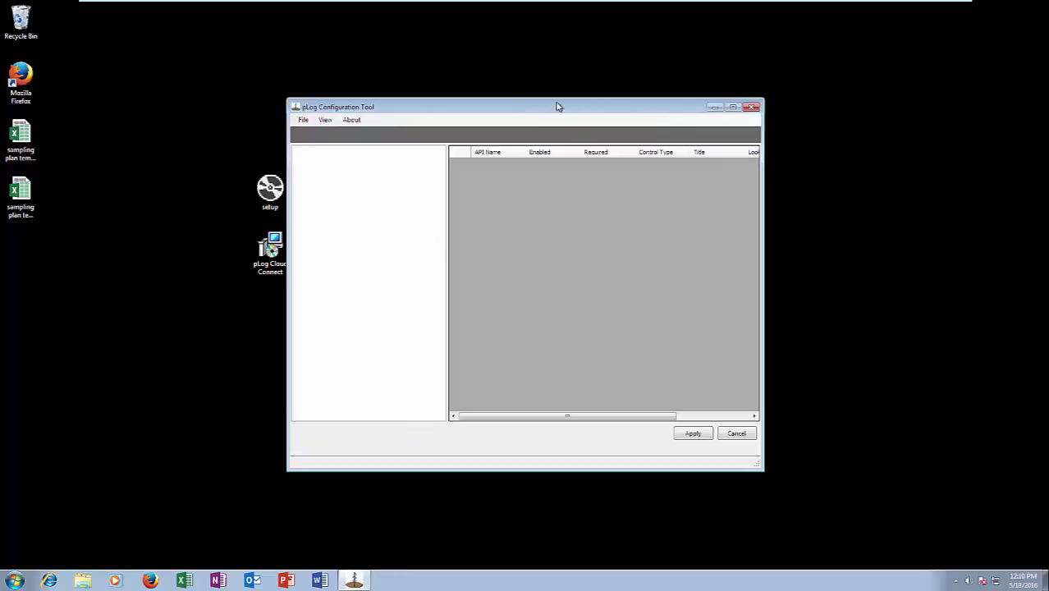
pyautogui.click(305, 121)
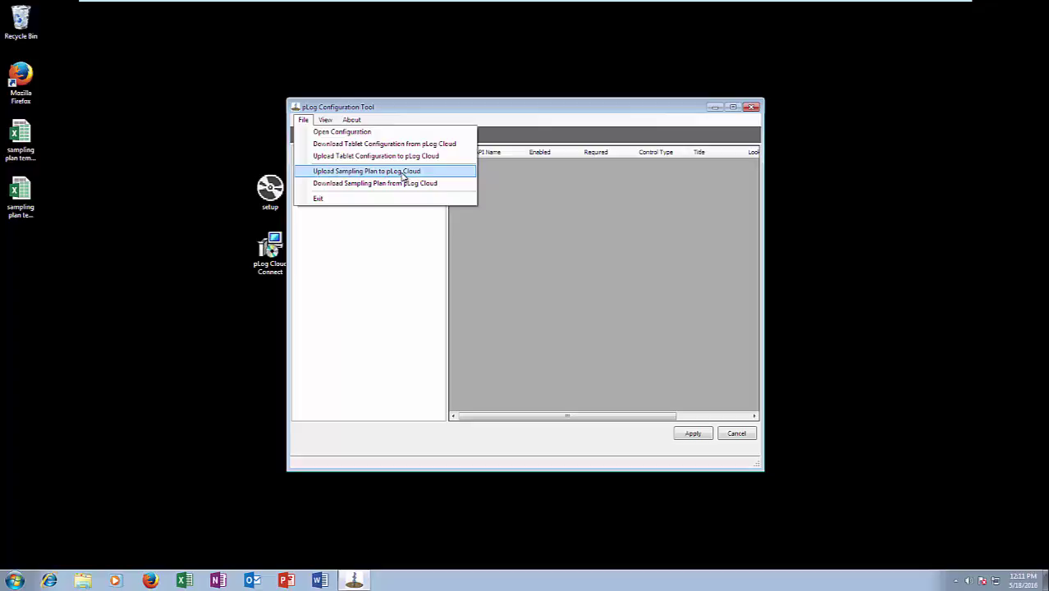
# Browse in Explorer to C:\Program Files (x86)\Dataforensics\pLog\Cloud Connect\Sampling Plan
pyautogui.click(86, 580)
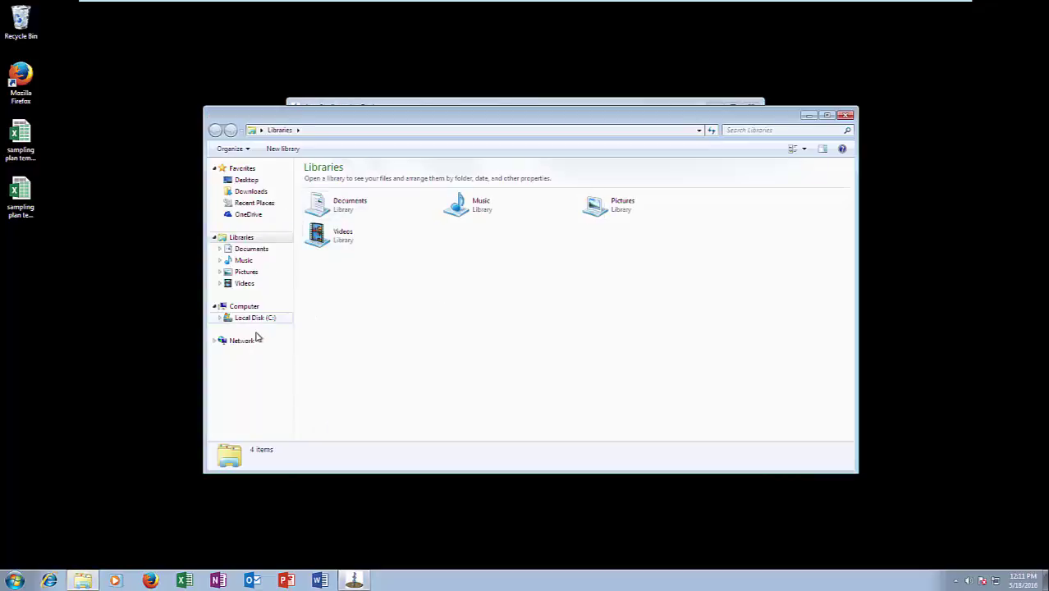
pyautogui.click(255, 319)
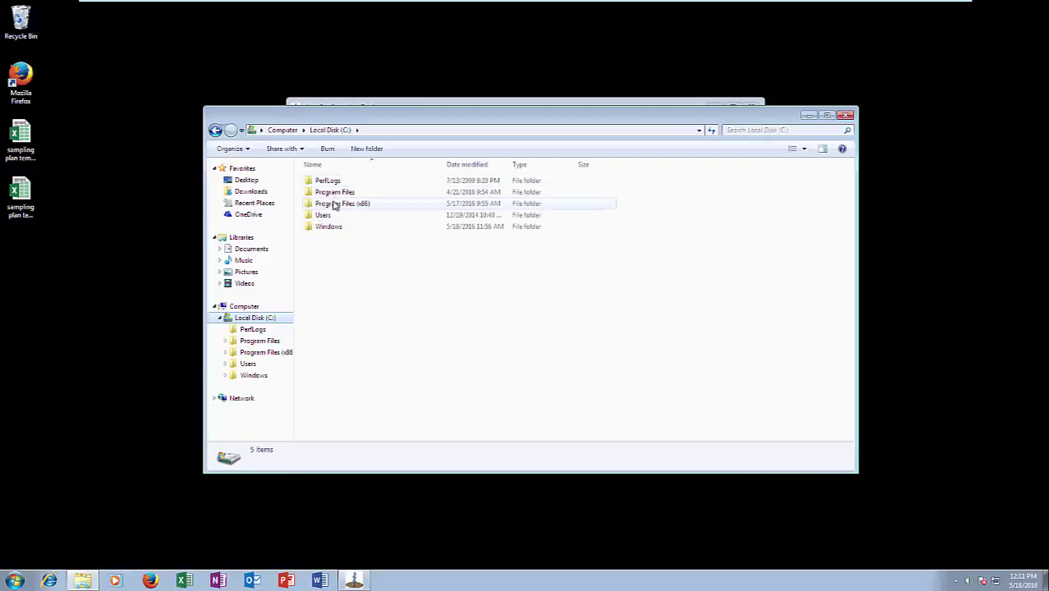
pyautogui.doubleClick(334, 205)
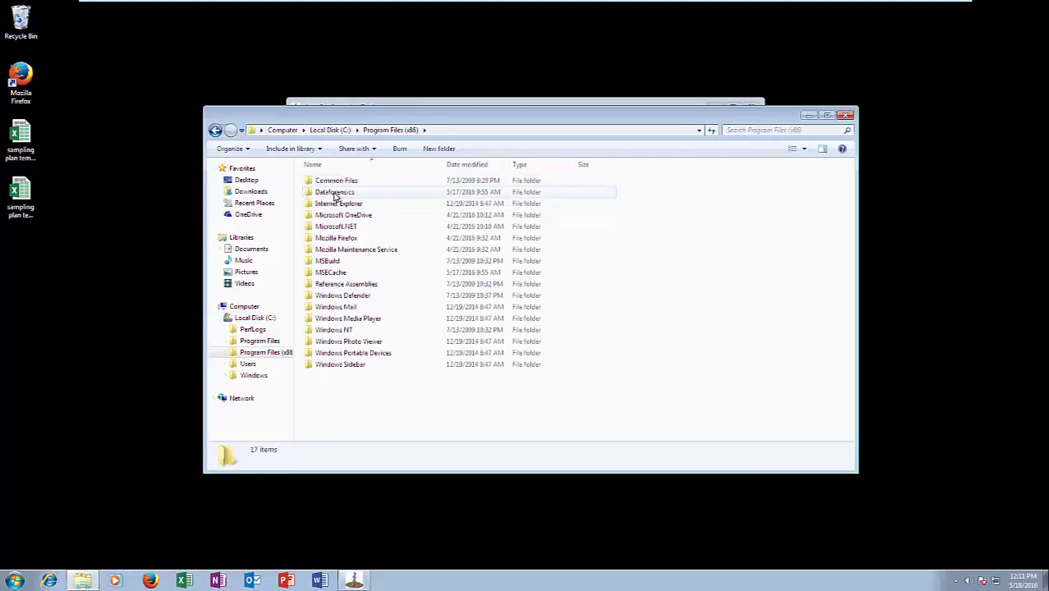
pyautogui.doubleClick(335, 194)
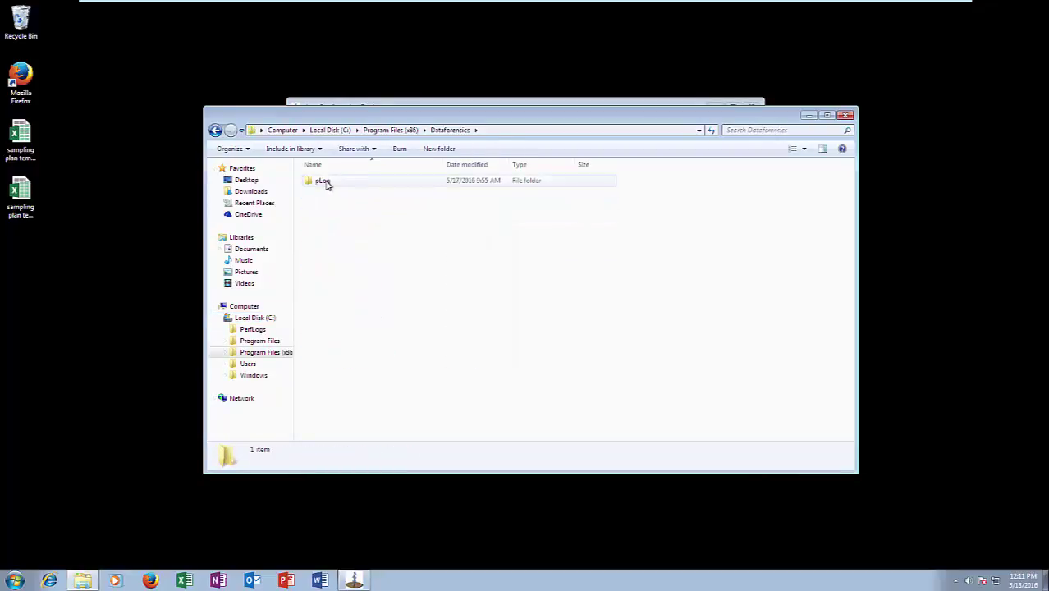
pyautogui.doubleClick(328, 181)
pyautogui.doubleClick(336, 181)
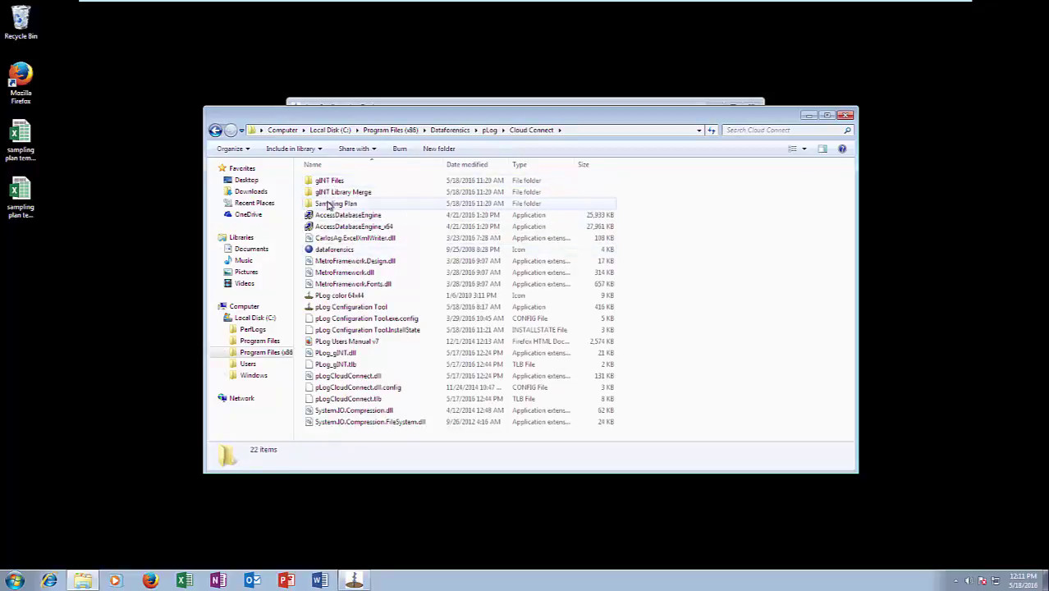
pyautogui.click(332, 205)
pyautogui.doubleClick(332, 204)
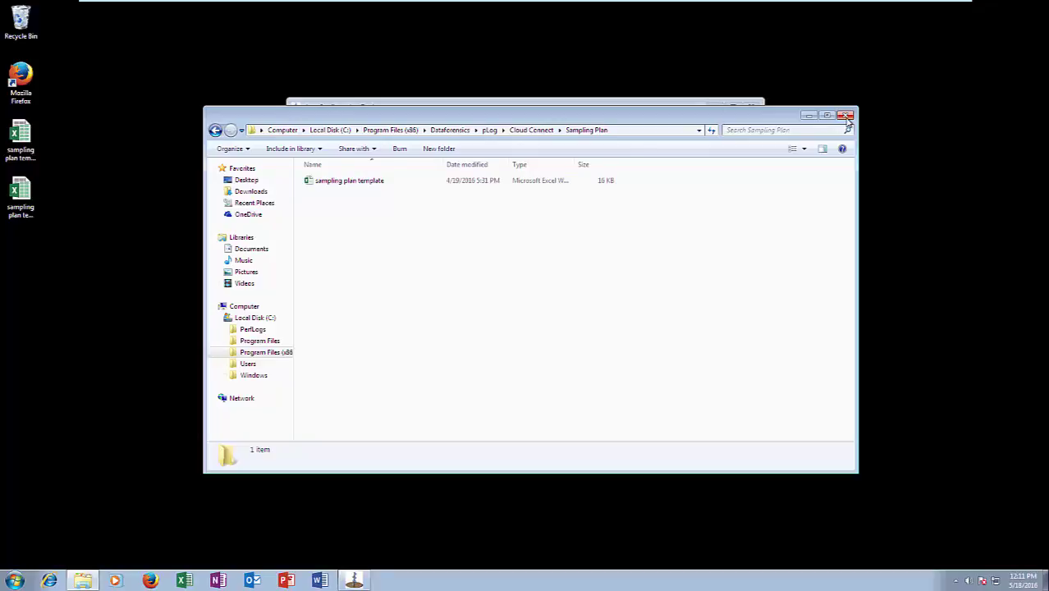
# Open the completed sampling plan template workbook from the desktop in a maximized Excel window
pyautogui.click(20, 136)
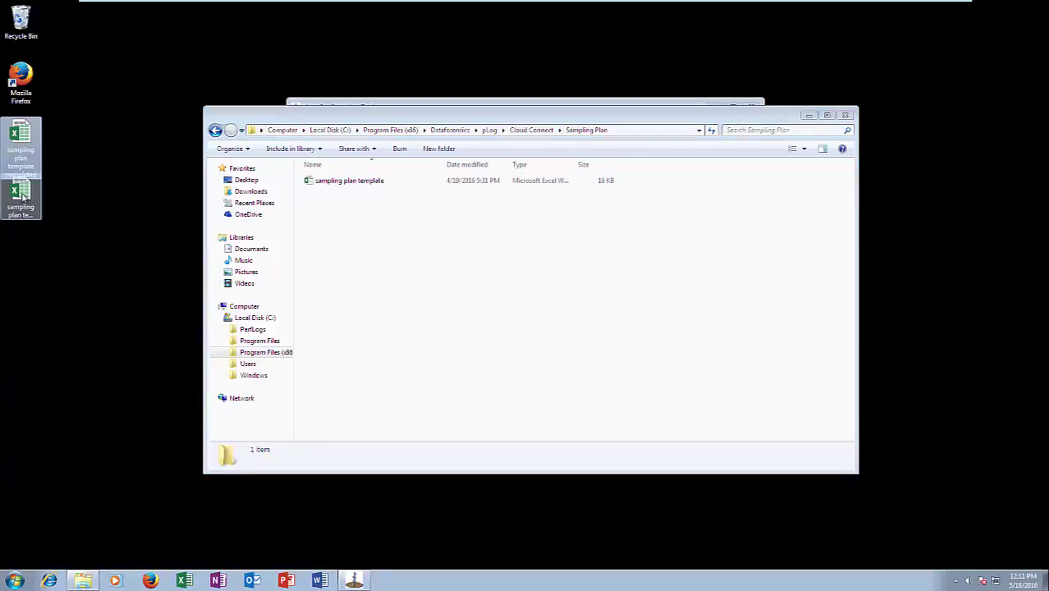
pyautogui.doubleClick(22, 138)
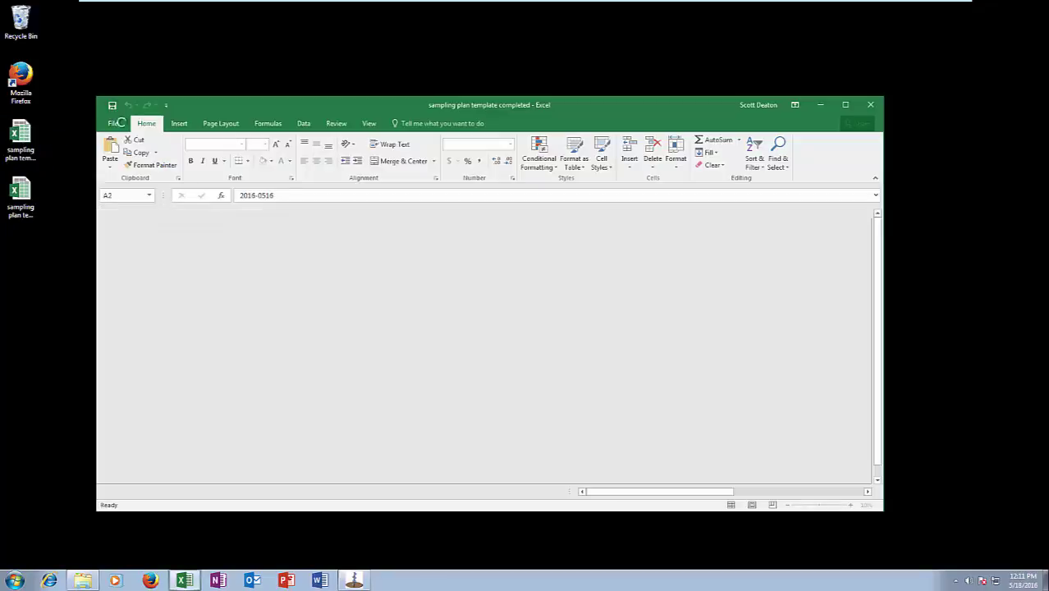
pyautogui.doubleClick(590, 104)
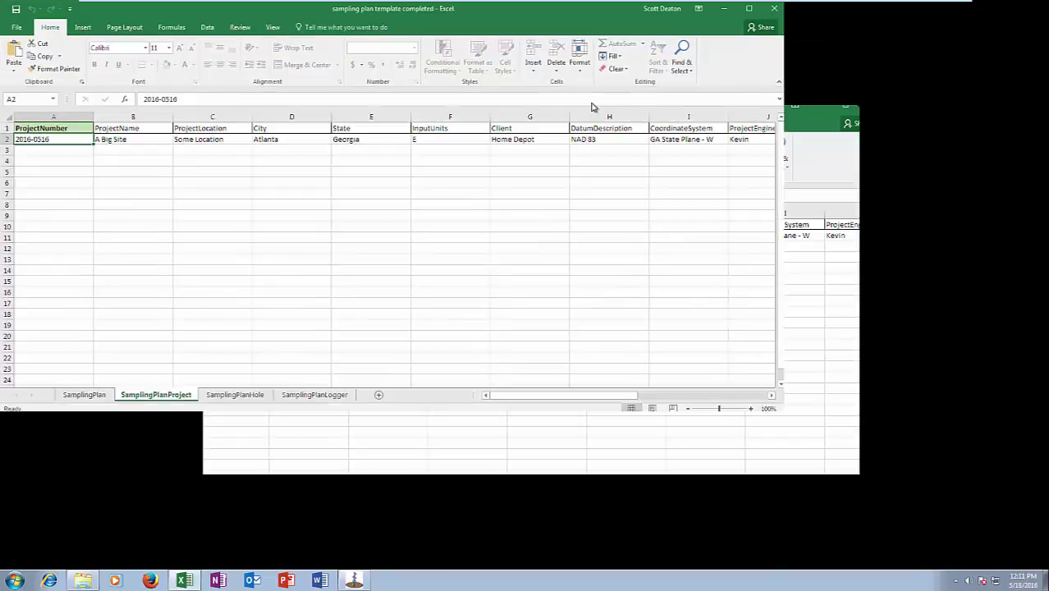
# Review the SamplingPlan and SamplingPlanProject sheets, then show the SamplingPlanHole borehole list
pyautogui.click(88, 549)
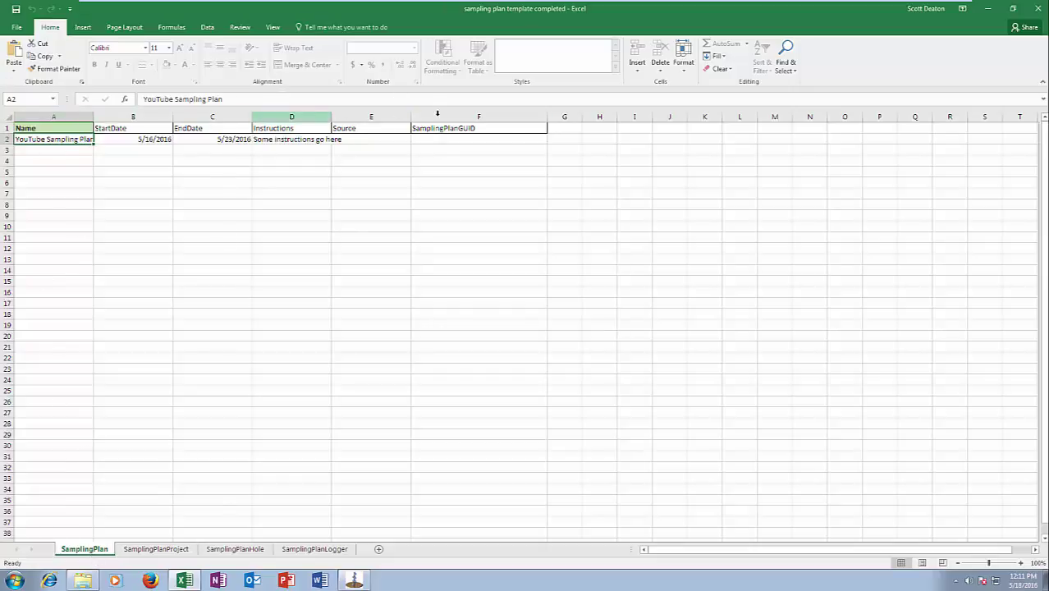
pyautogui.moveTo(52, 144); pyautogui.dragTo(78, 138)
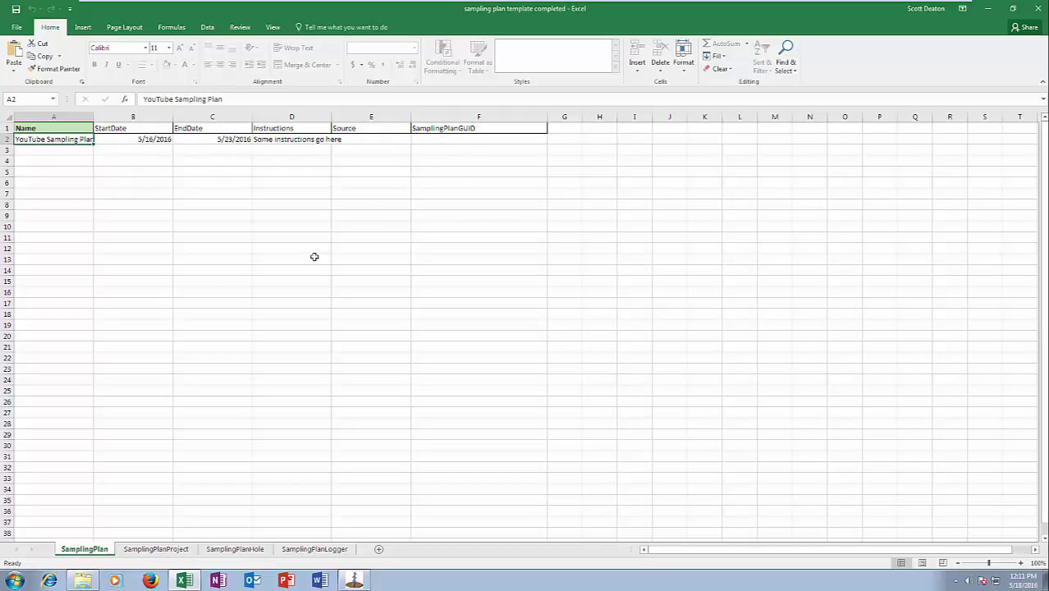
pyautogui.click(165, 550)
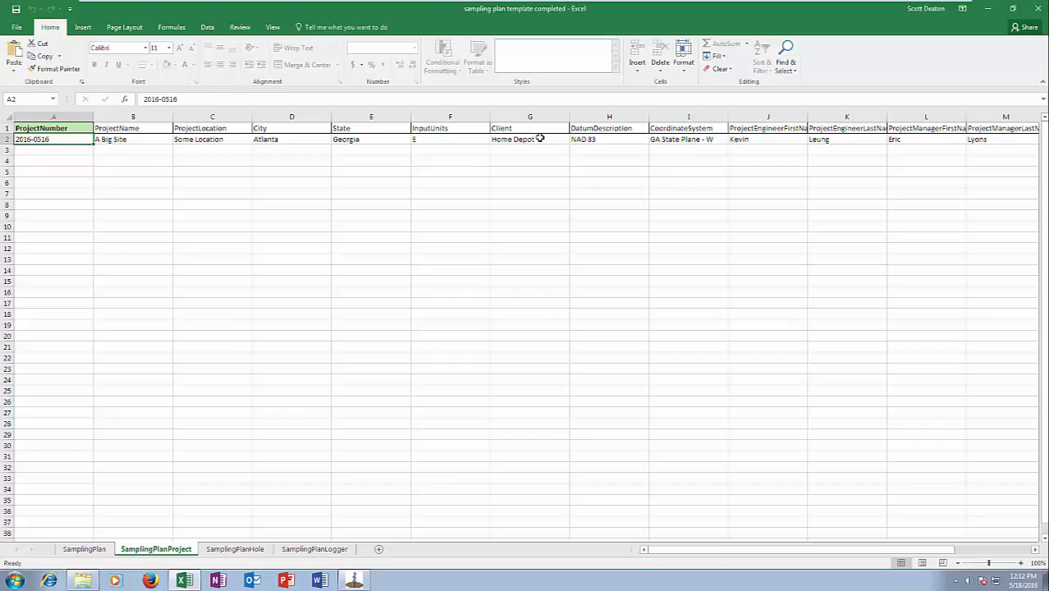
pyautogui.click(365, 140)
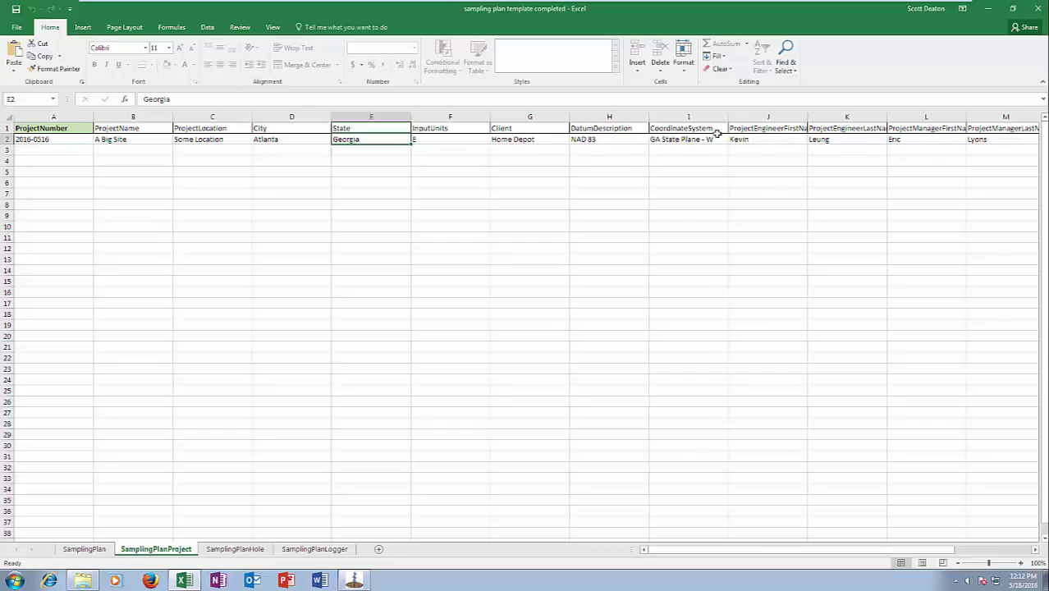
pyautogui.click(240, 549)
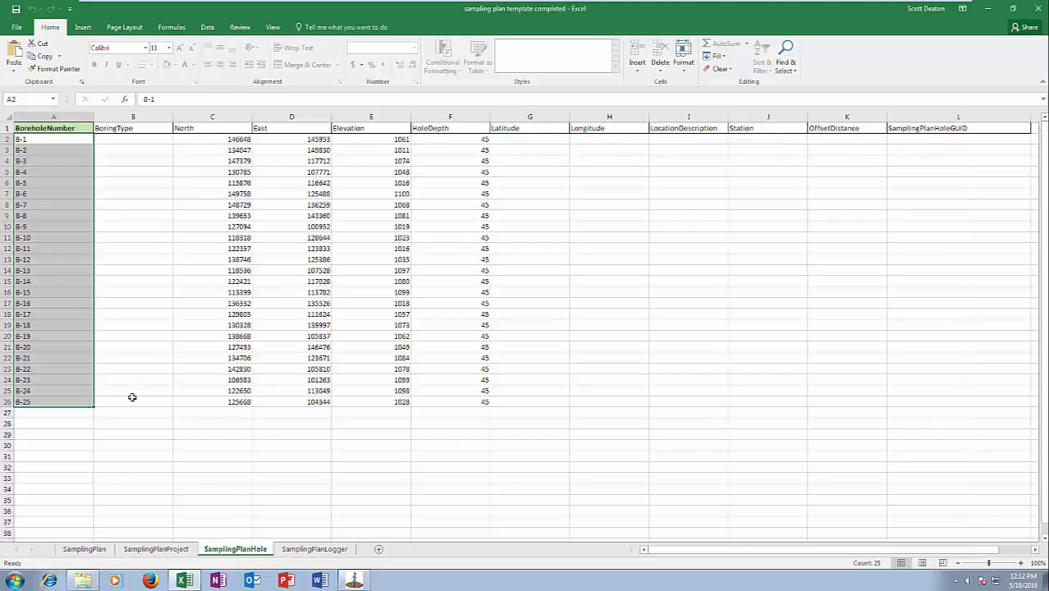
# Clear A3:A26, refill borehole numbers B-1 to B-25 from A2, then close Excel
pyautogui.click(39, 140)
pyautogui.moveTo(44, 151); pyautogui.dragTo(50, 407)
pyautogui.click(51, 410)
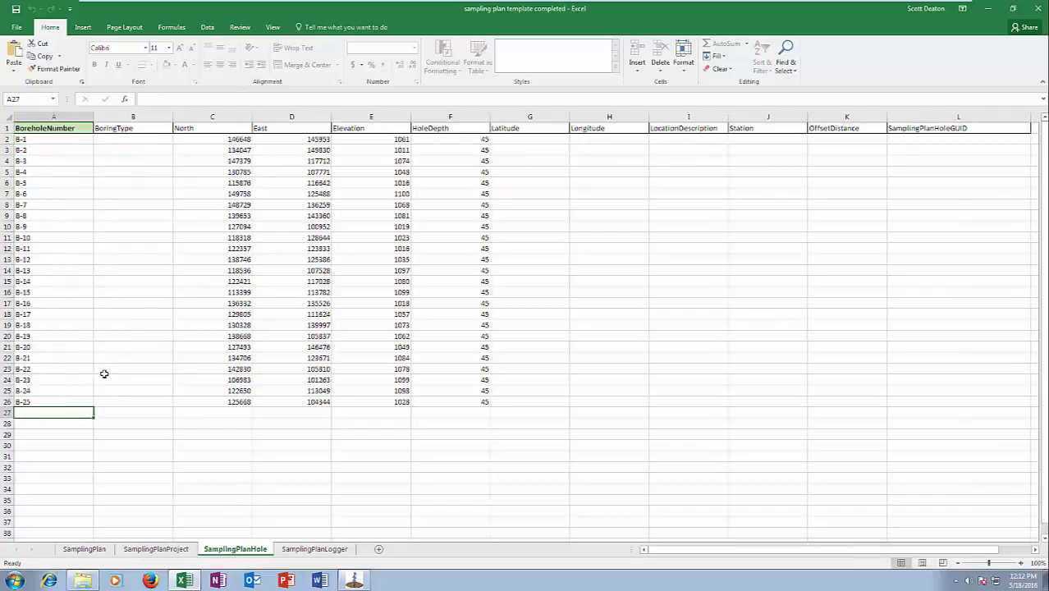
pyautogui.keyDown('shift'); pyautogui.click(51, 153); pyautogui.keyUp('shift')
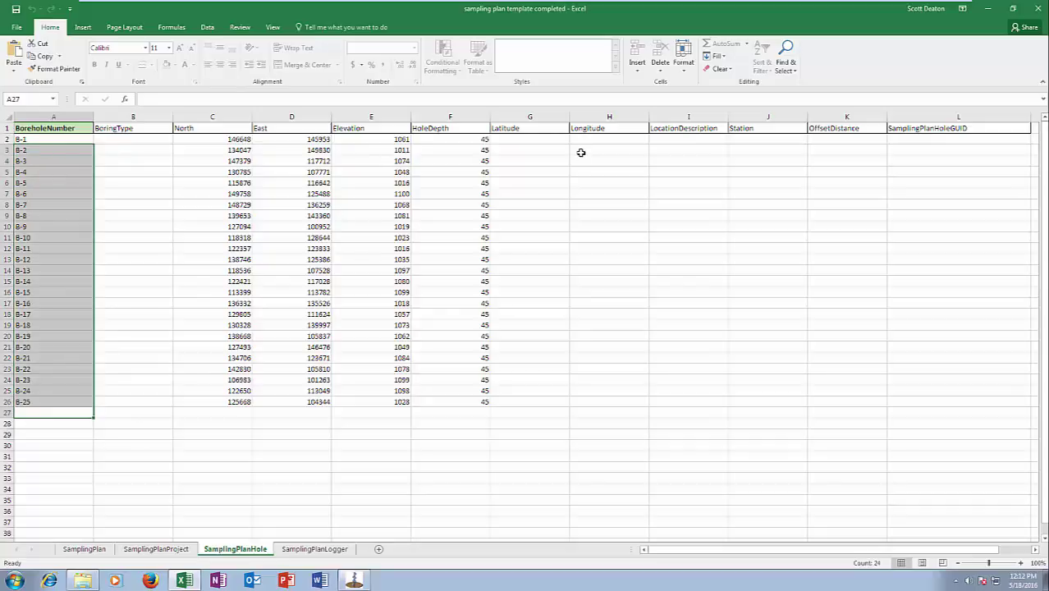
pyautogui.press('Delete')
pyautogui.click(74, 140)
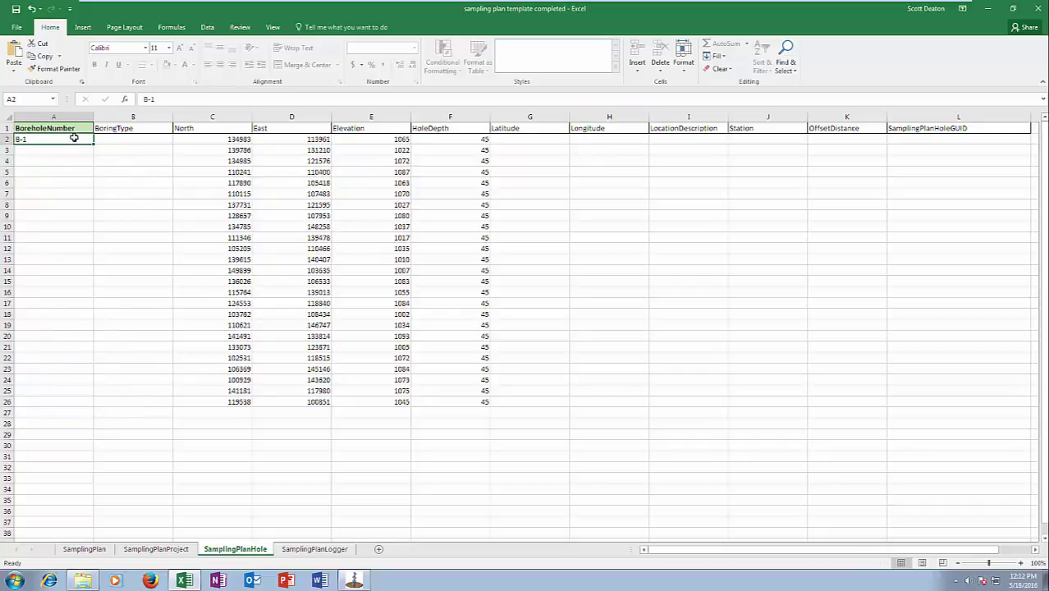
pyautogui.moveTo(92, 142); pyautogui.dragTo(92, 404)
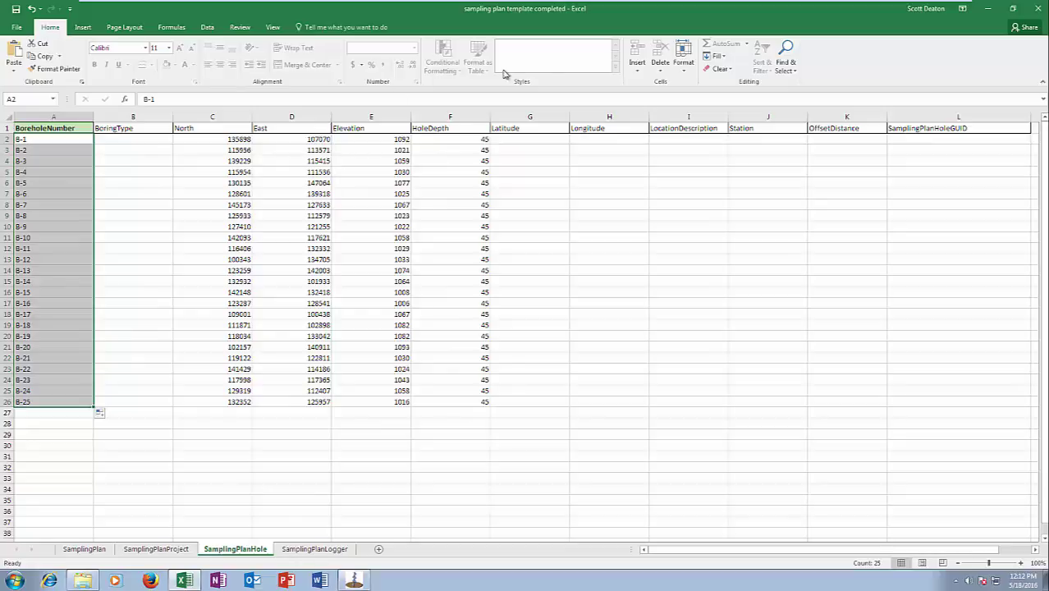
pyautogui.click(1042, 10)
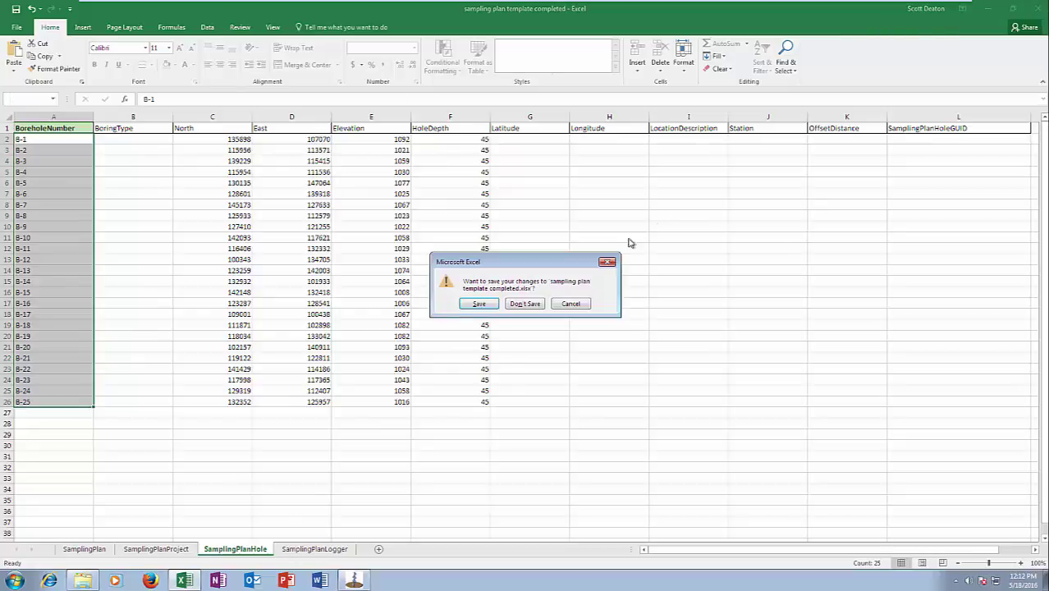
# Discard the Excel changes and upload 'sampling plan template completed' to pLog Cloud for two loggers
pyautogui.click(529, 304)
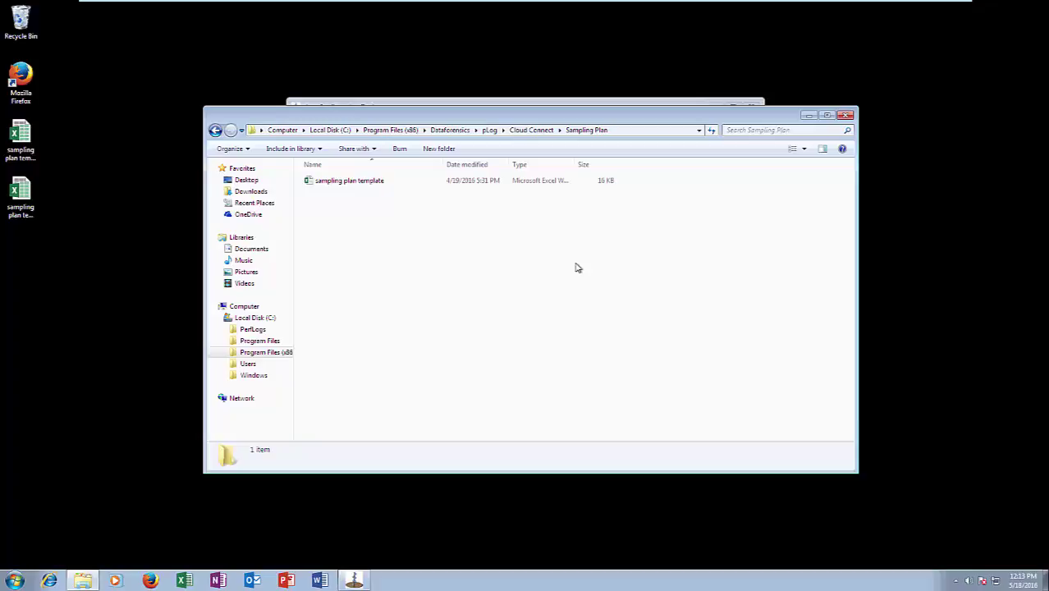
pyautogui.click(807, 117)
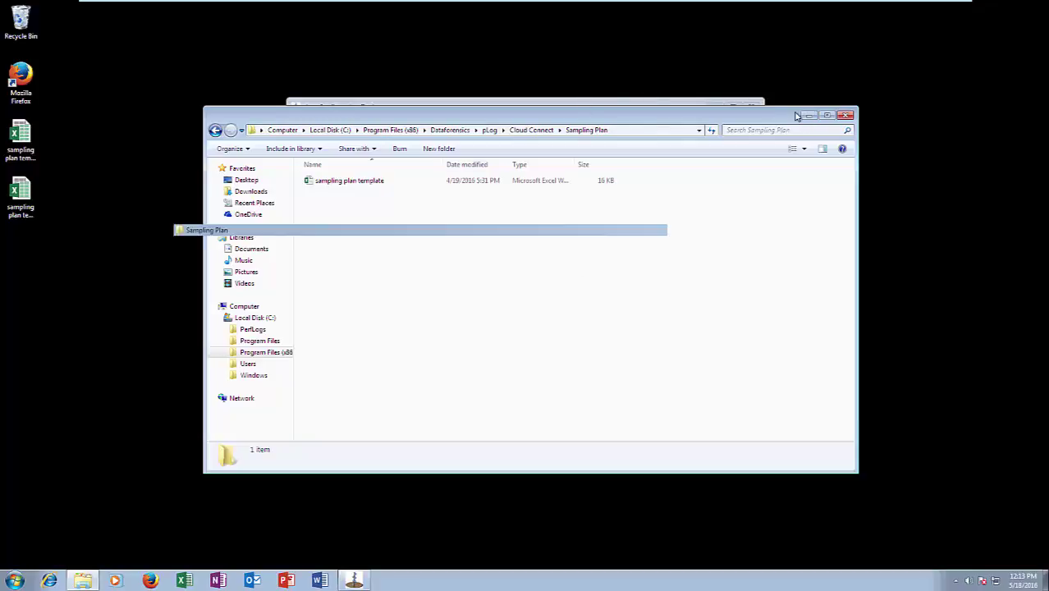
pyautogui.click(305, 121)
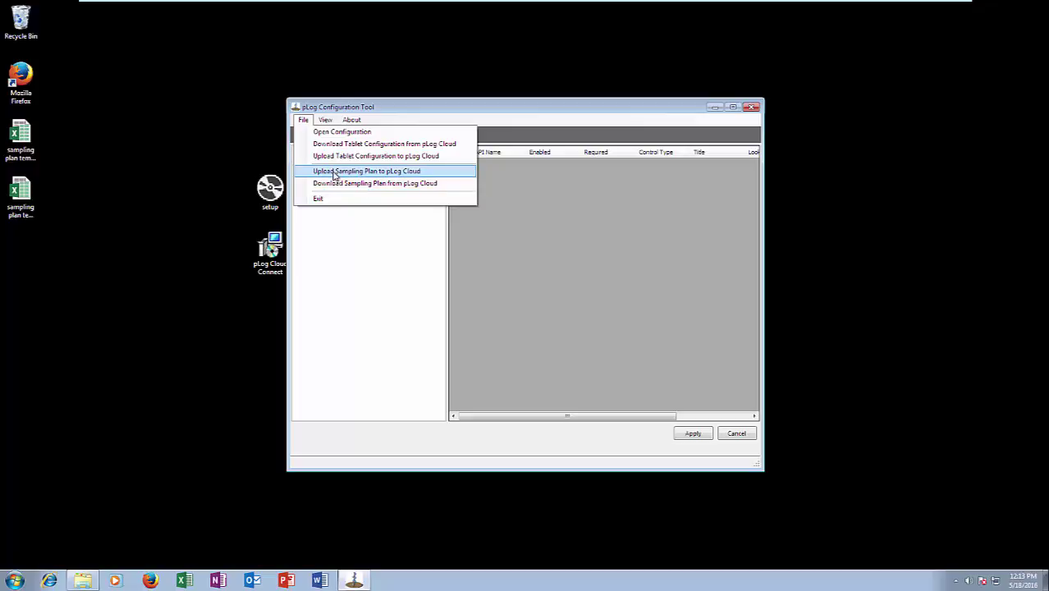
pyautogui.click(335, 172)
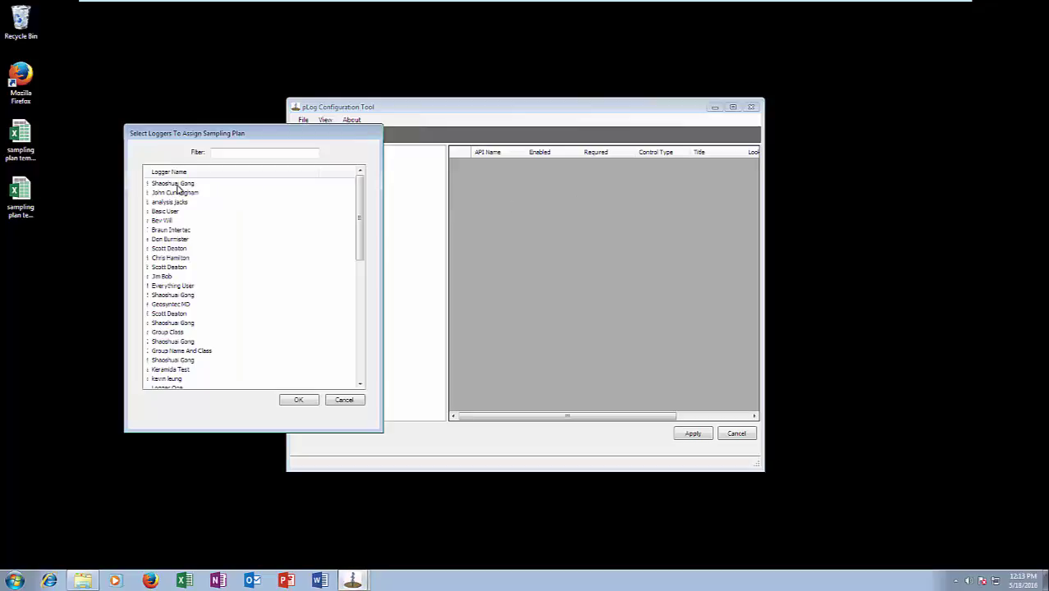
pyautogui.click(175, 187)
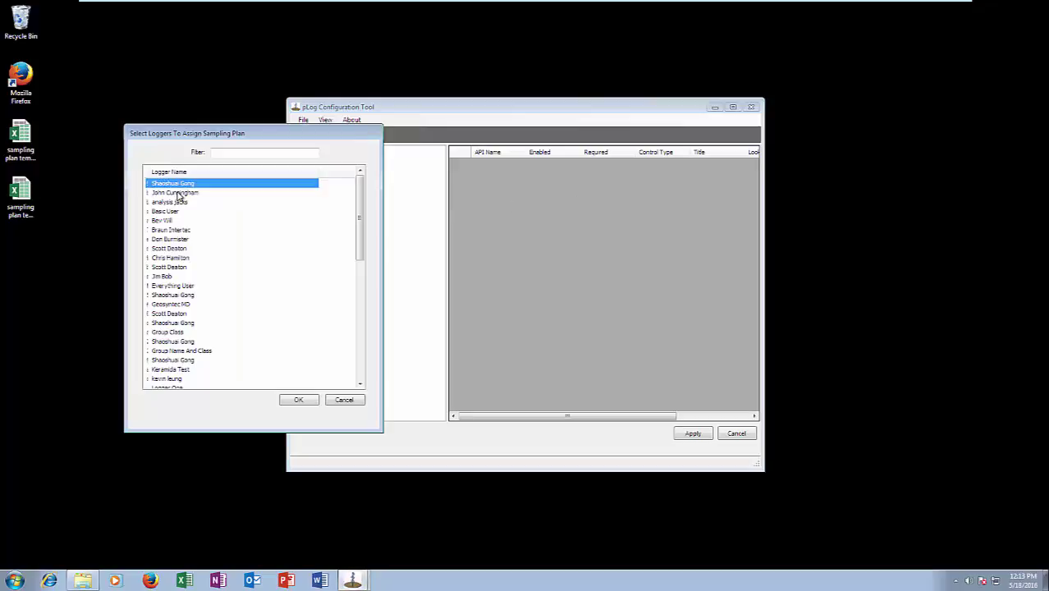
pyautogui.keyDown('ctrl'); pyautogui.click(177, 193); pyautogui.keyUp('ctrl')
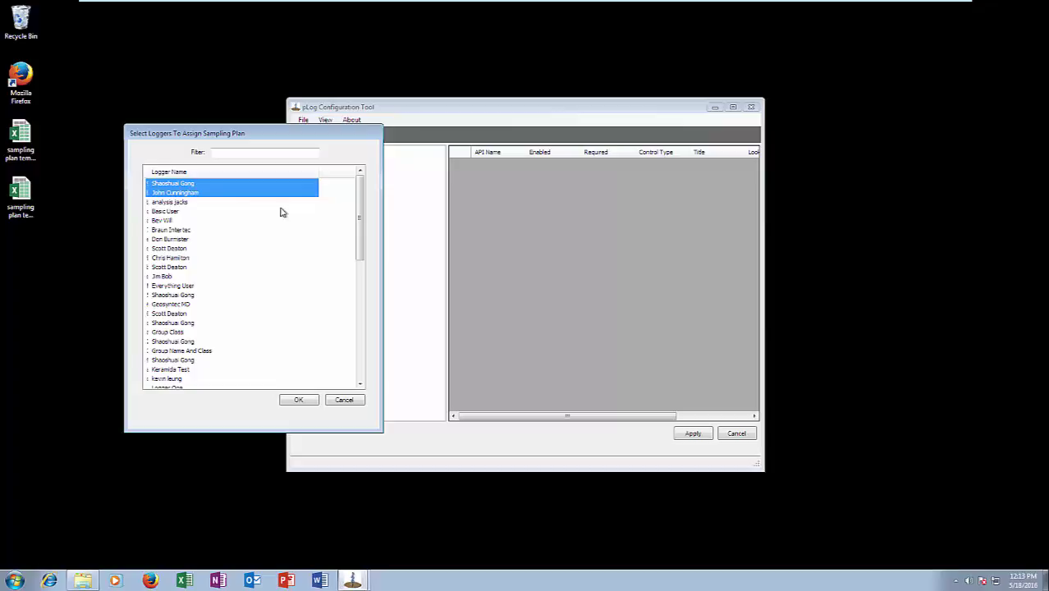
pyautogui.click(301, 399)
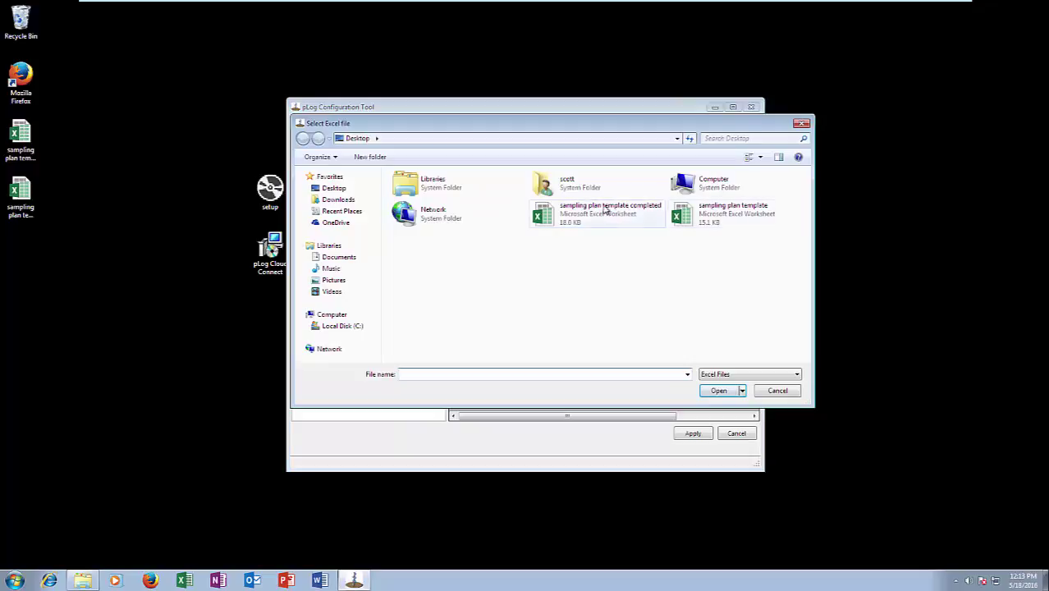
pyautogui.doubleClick(575, 212)
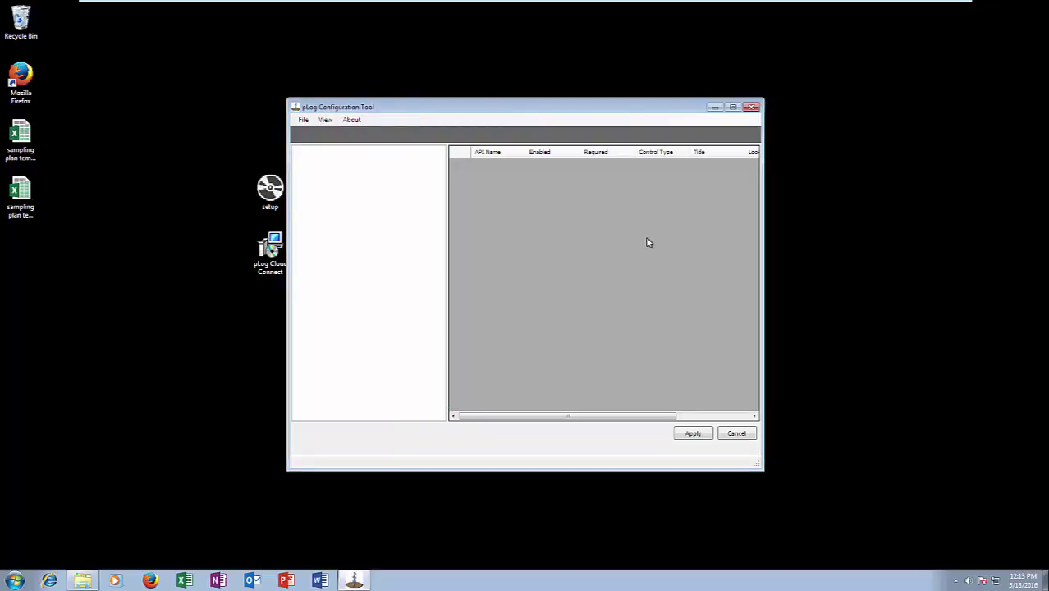
# Download the YouTube Sampling Plan from pLog Cloud and save it to the desktop as 'downloaded plan'
pyautogui.click(563, 325)
pyautogui.click(304, 121)
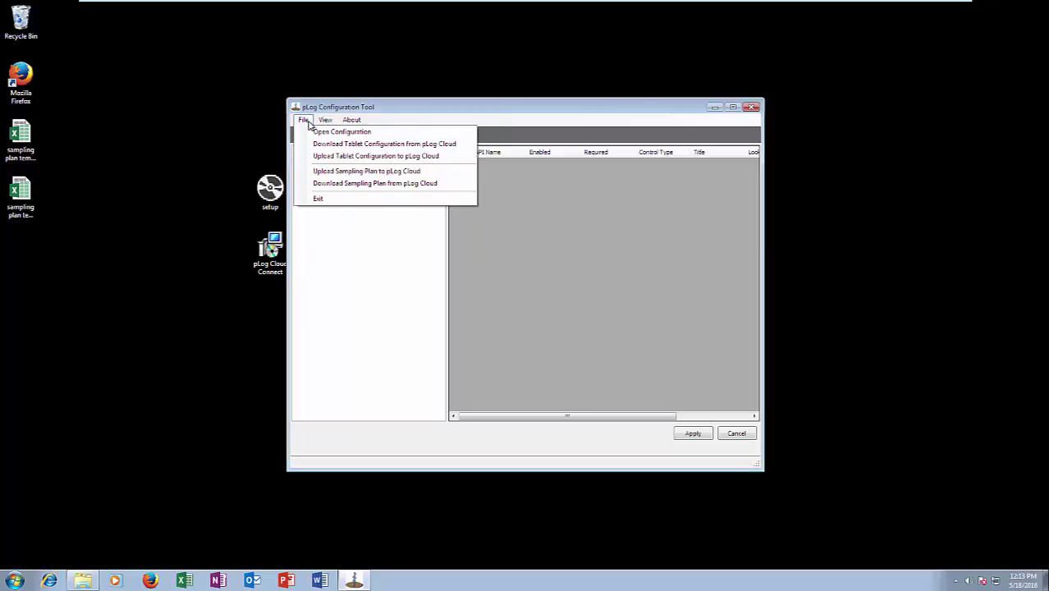
pyautogui.click(342, 184)
pyautogui.click(199, 207)
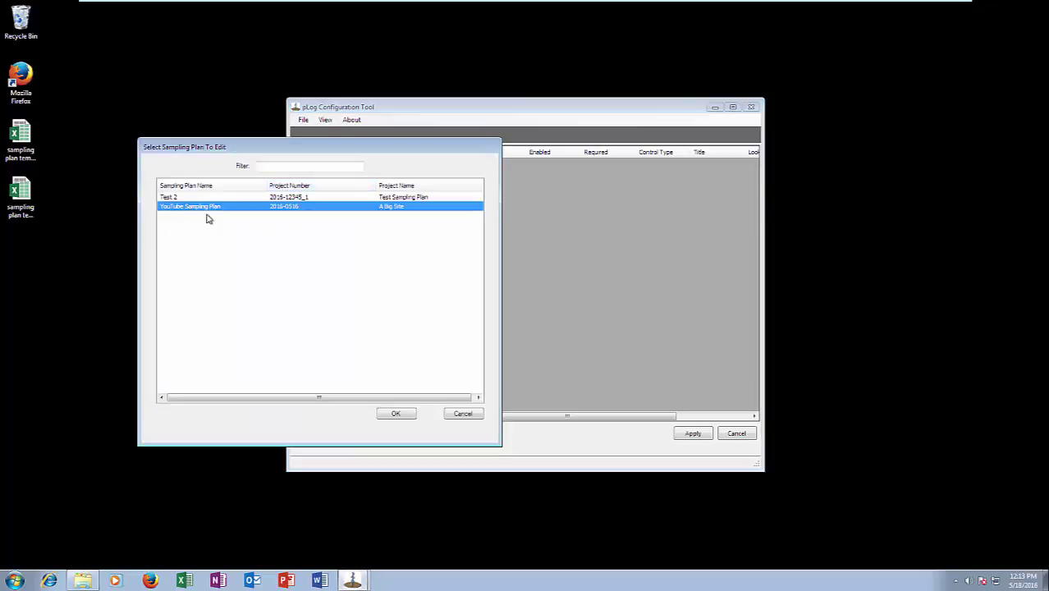
pyautogui.click(395, 413)
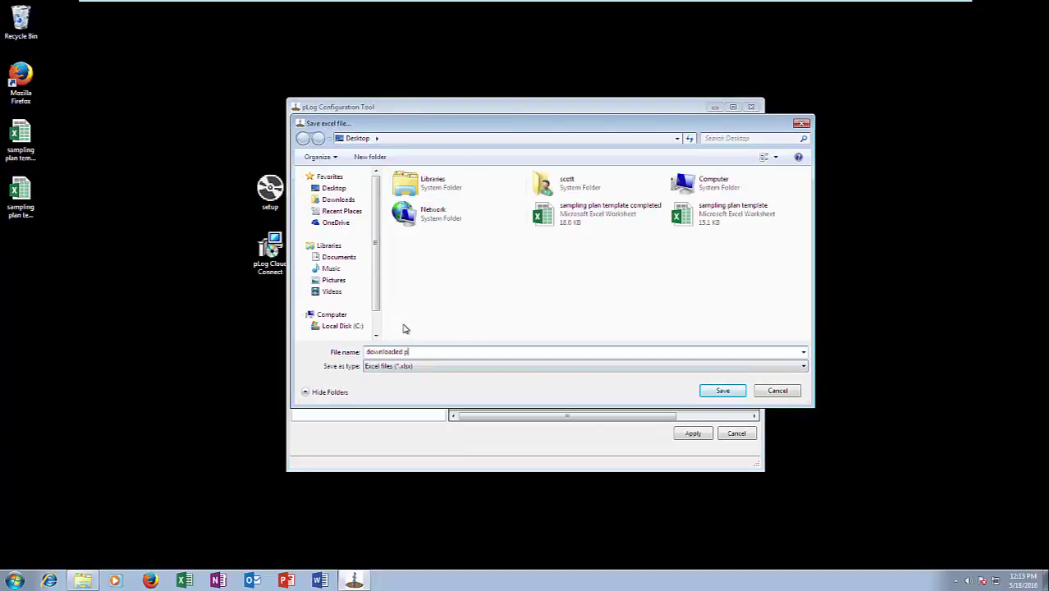
pyautogui.click(716, 393)
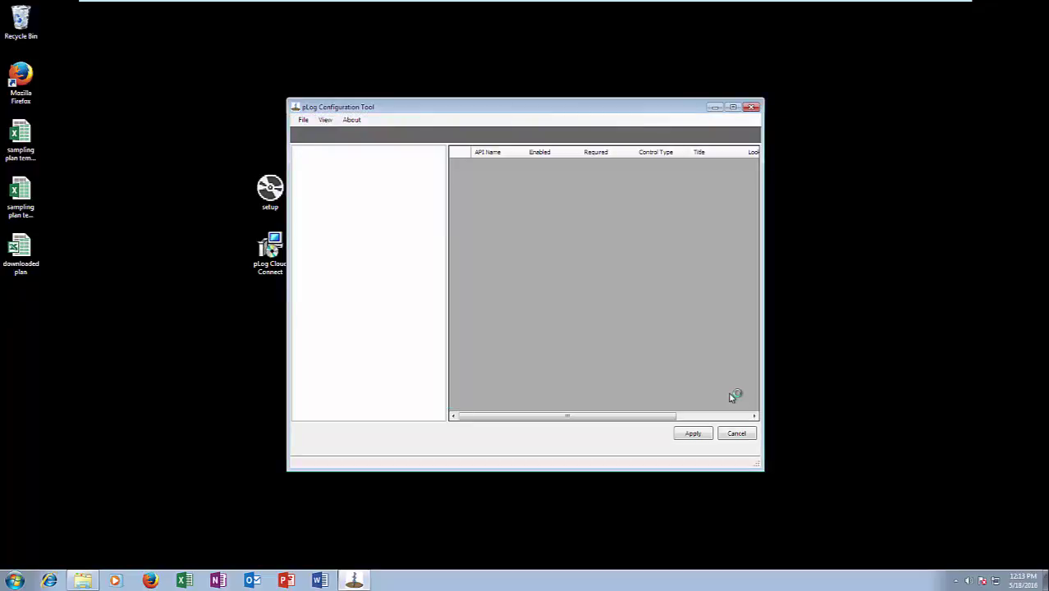
pyautogui.click(585, 327)
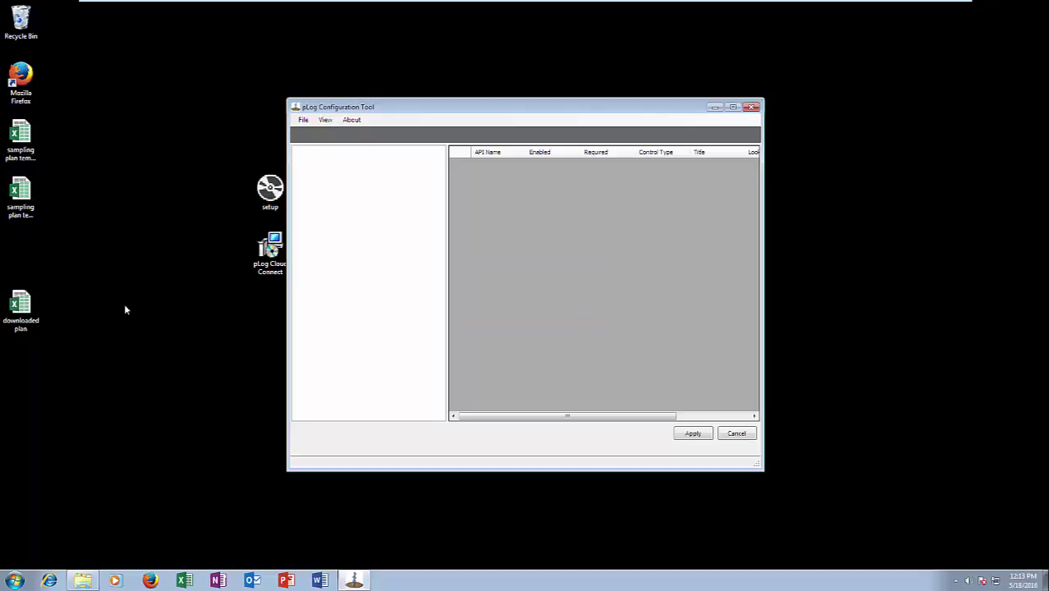
# Open 'downloaded plan' in Excel, check the project and plan GUIDs, and show the SamplingPlanHole sheet
pyautogui.click(24, 309)
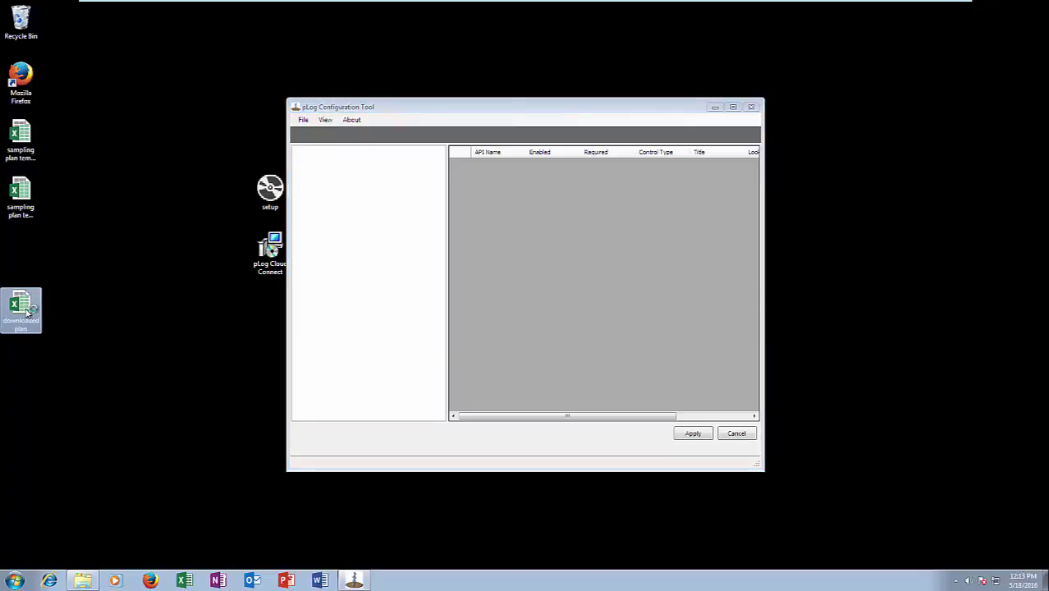
pyautogui.doubleClick(28, 311)
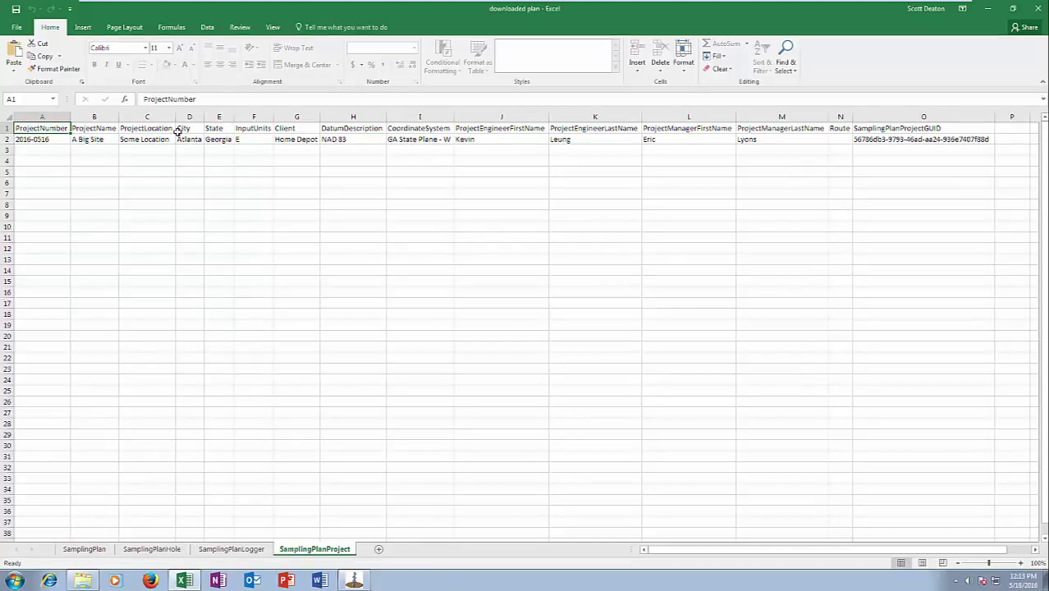
pyautogui.click(892, 140)
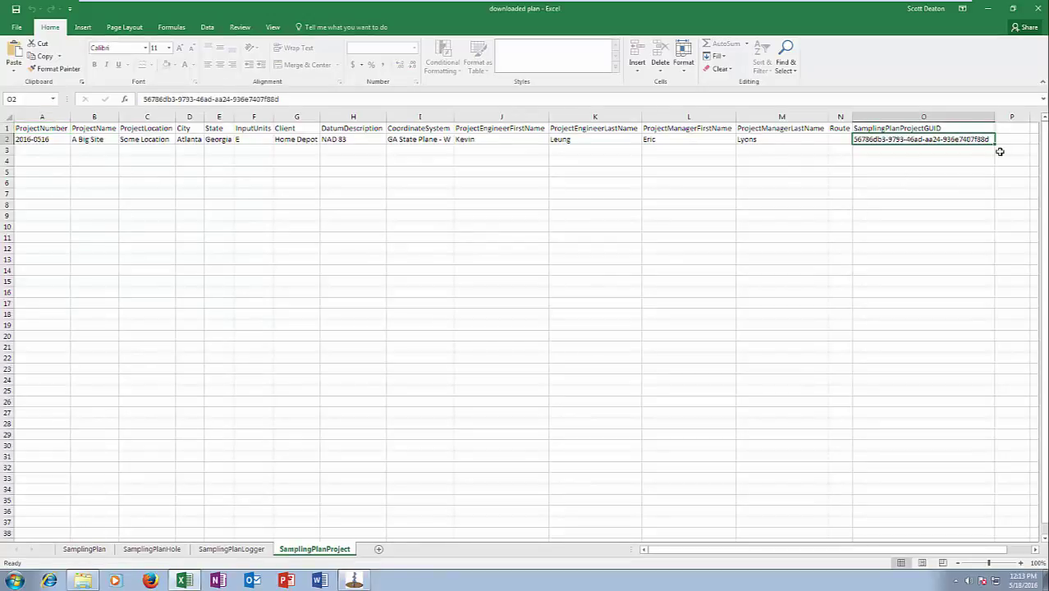
pyautogui.click(85, 549)
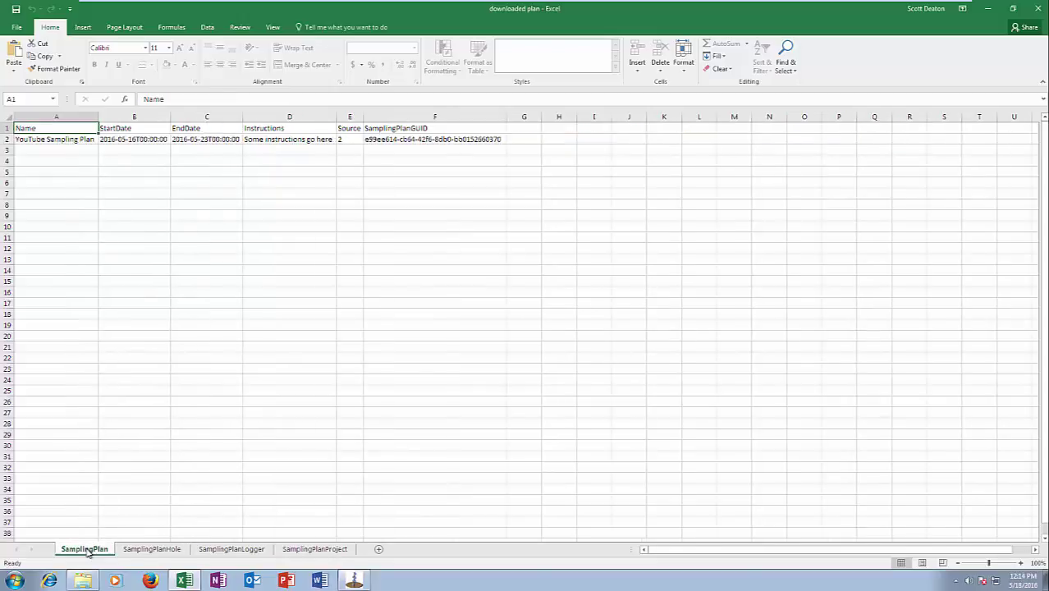
pyautogui.click(438, 141)
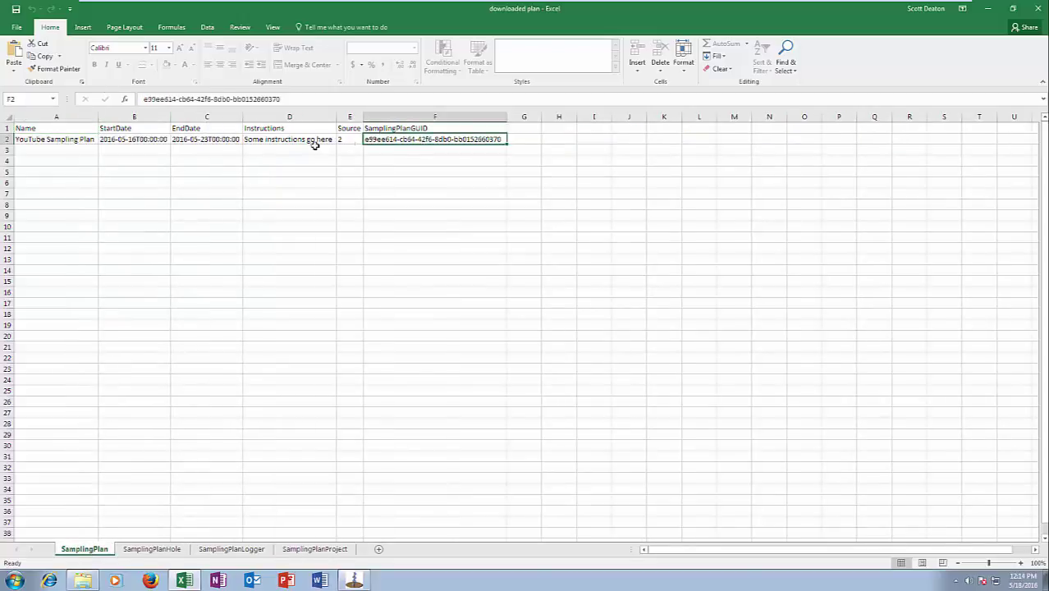
pyautogui.click(152, 549)
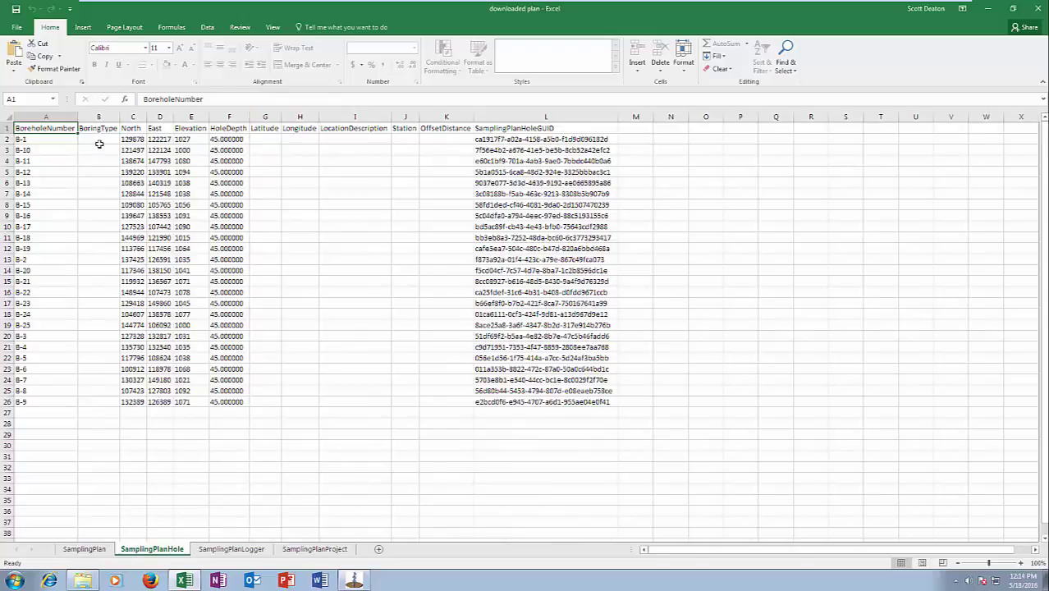
# Rename borehole B-1 in cell A2 of SamplingPlanHole to BH-100
pyautogui.click(41, 140)
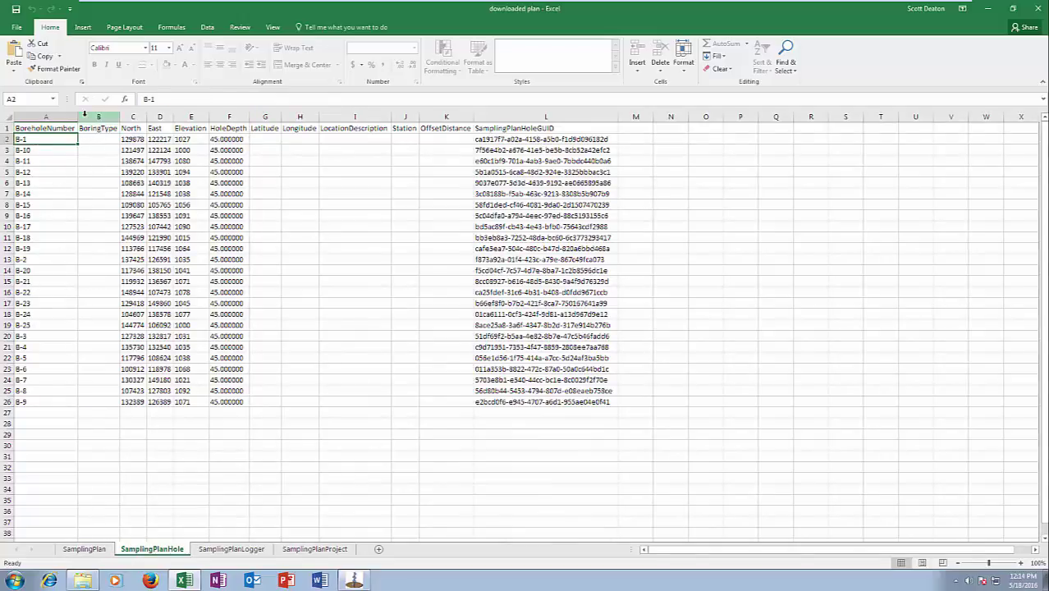
pyautogui.write('BH')
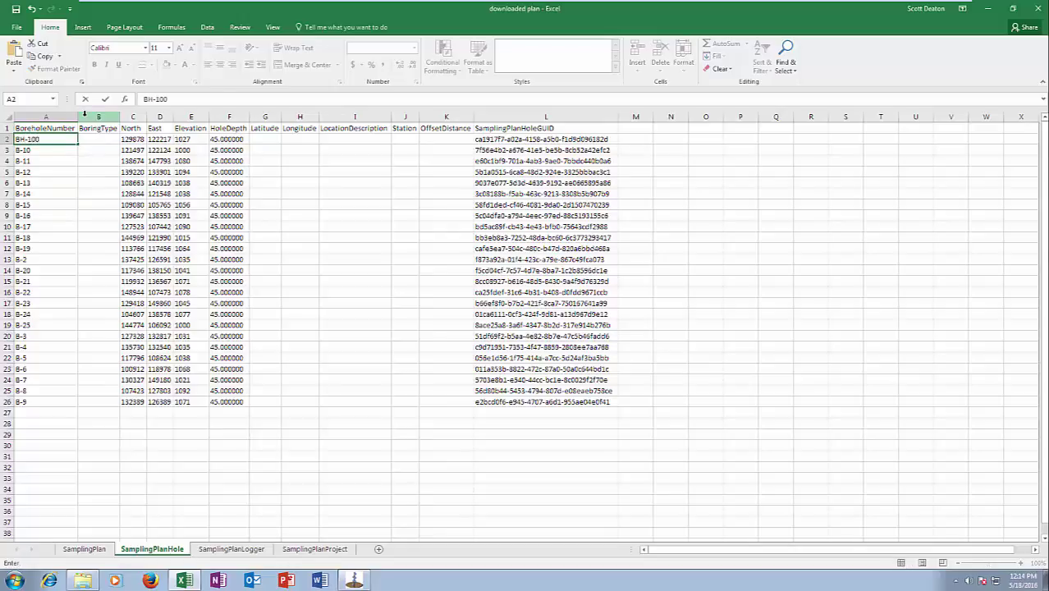
pyautogui.press('Tab')
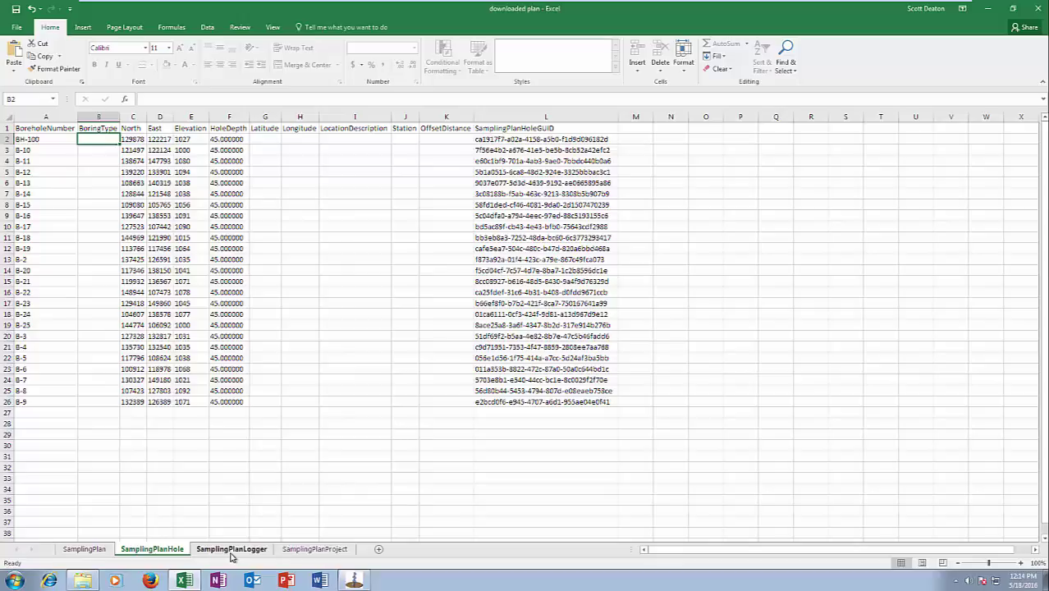
# Change the project number on SamplingPlanProject from 2016-0516 to 2016-0516A
pyautogui.click(311, 556)
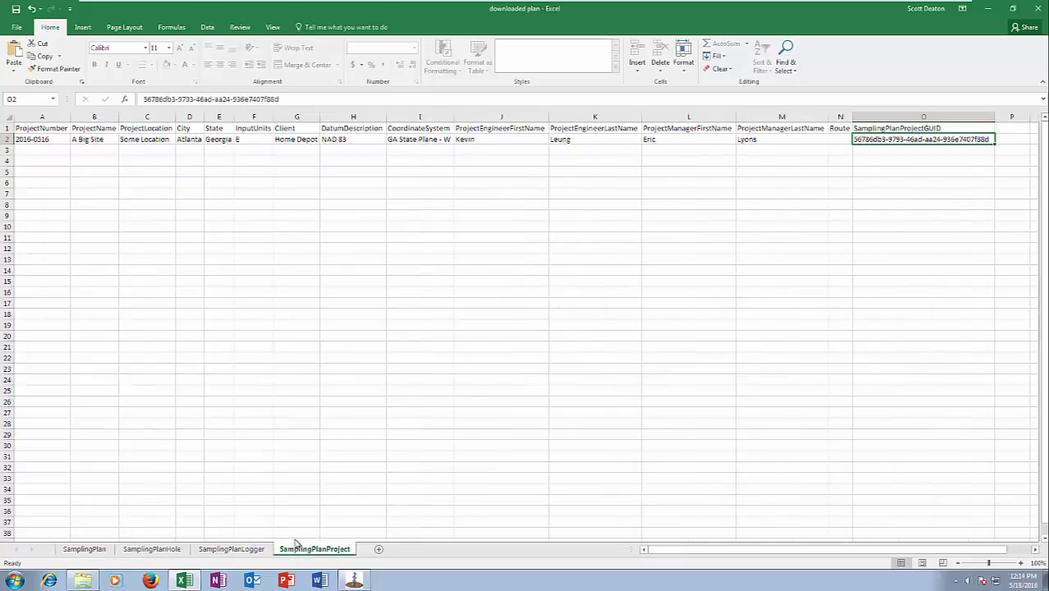
pyautogui.click(50, 140)
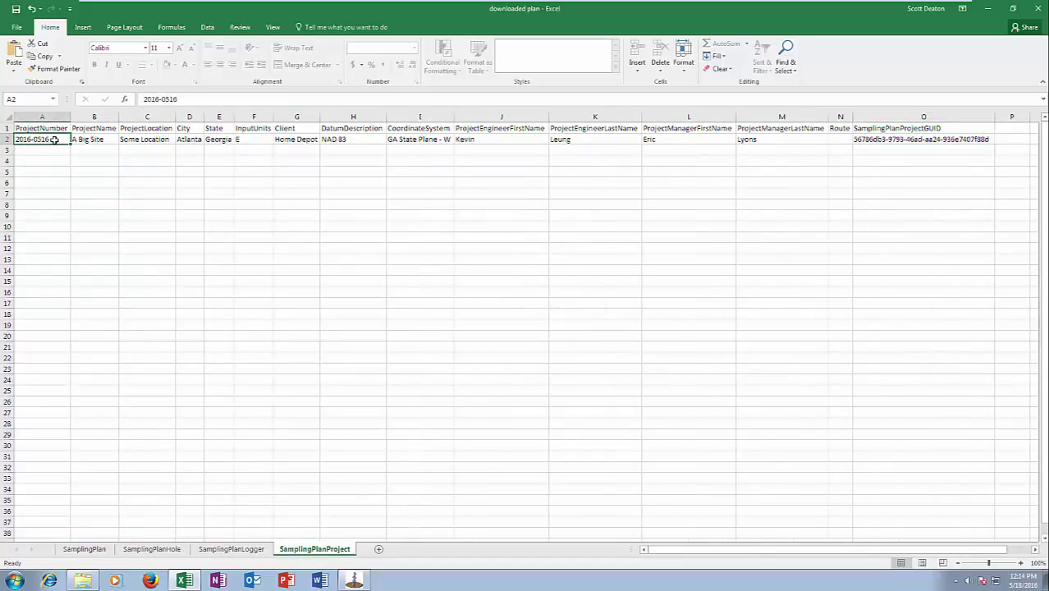
pyautogui.doubleClick(54, 140)
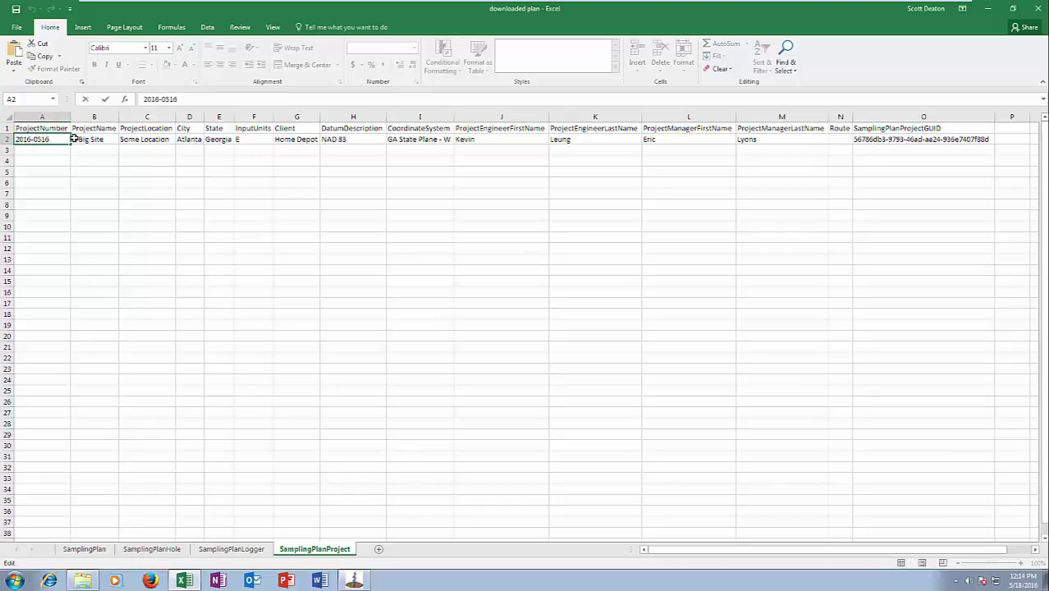
pyautogui.write('A')
pyautogui.click(74, 140)
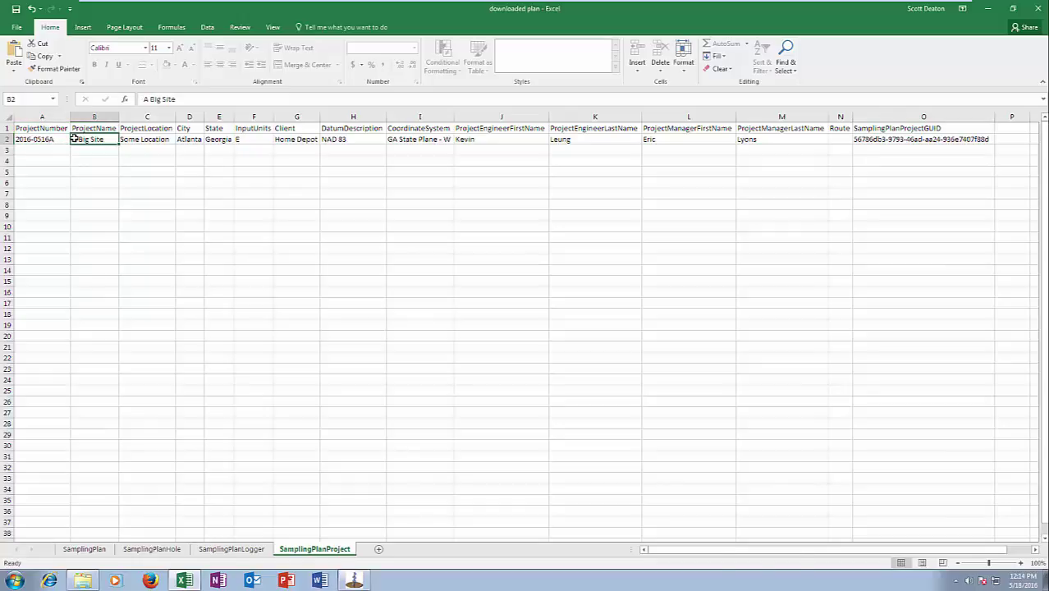
# Close Excel and upload the edited 'downloaded plan' workbook to pLog Cloud for three loggers
pyautogui.click(1038, 8)
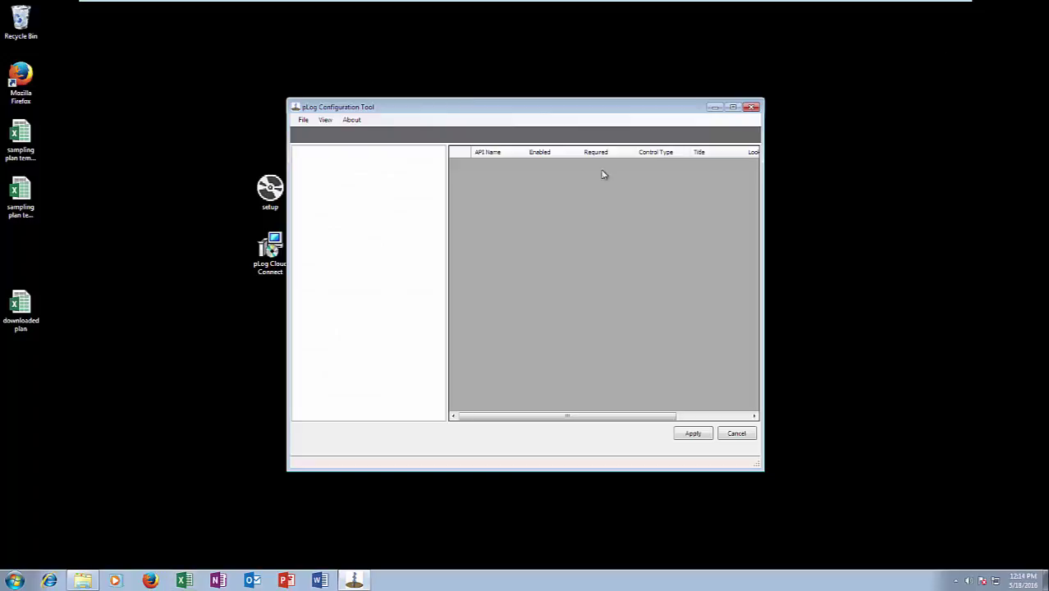
pyautogui.click(304, 119)
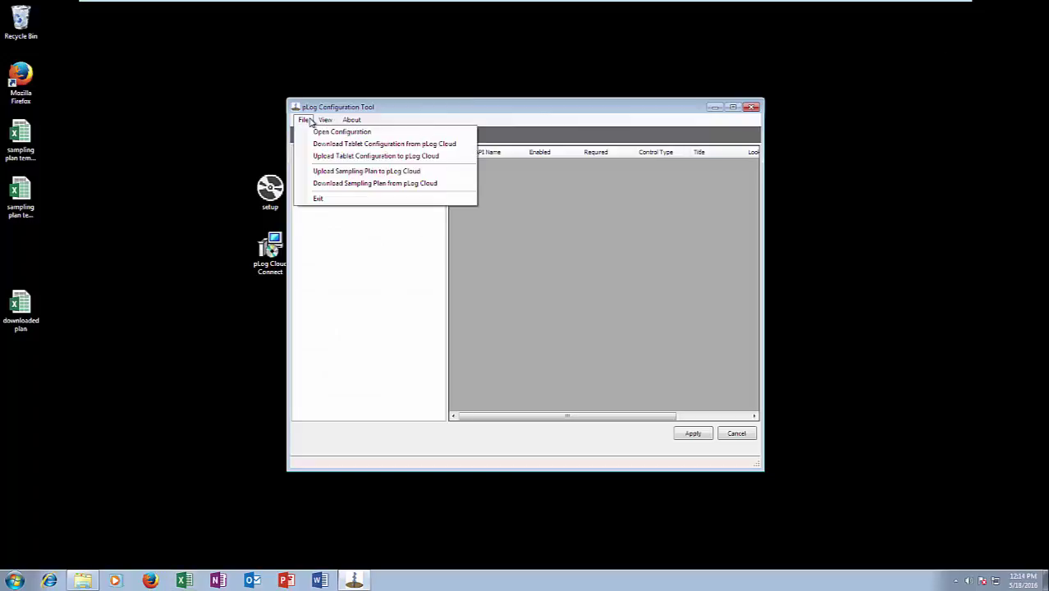
pyautogui.click(326, 173)
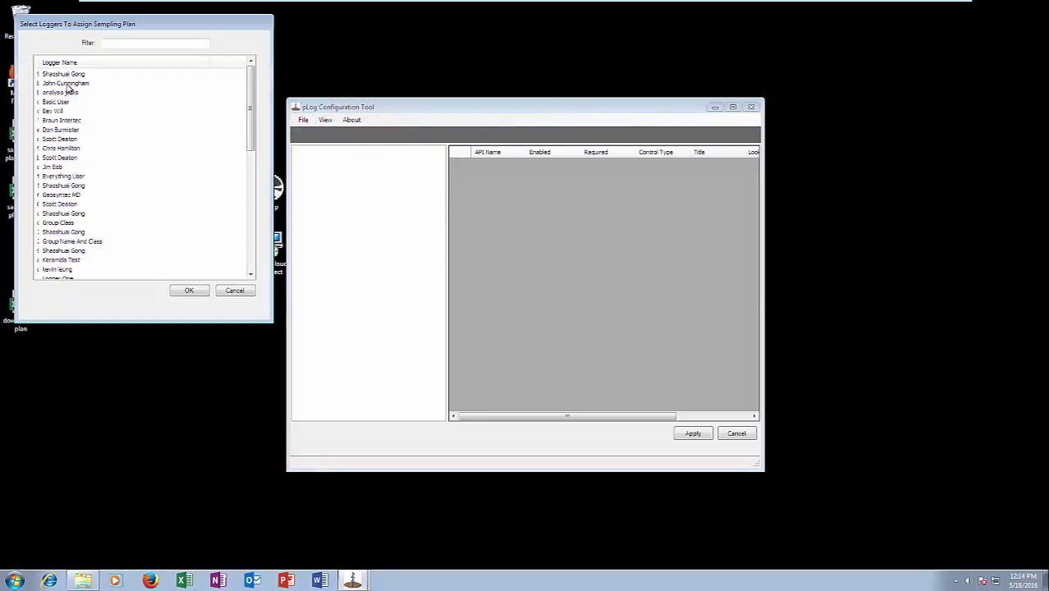
pyautogui.click(68, 75)
pyautogui.keyDown('ctrl'); pyautogui.click(71, 84); pyautogui.keyUp('ctrl')
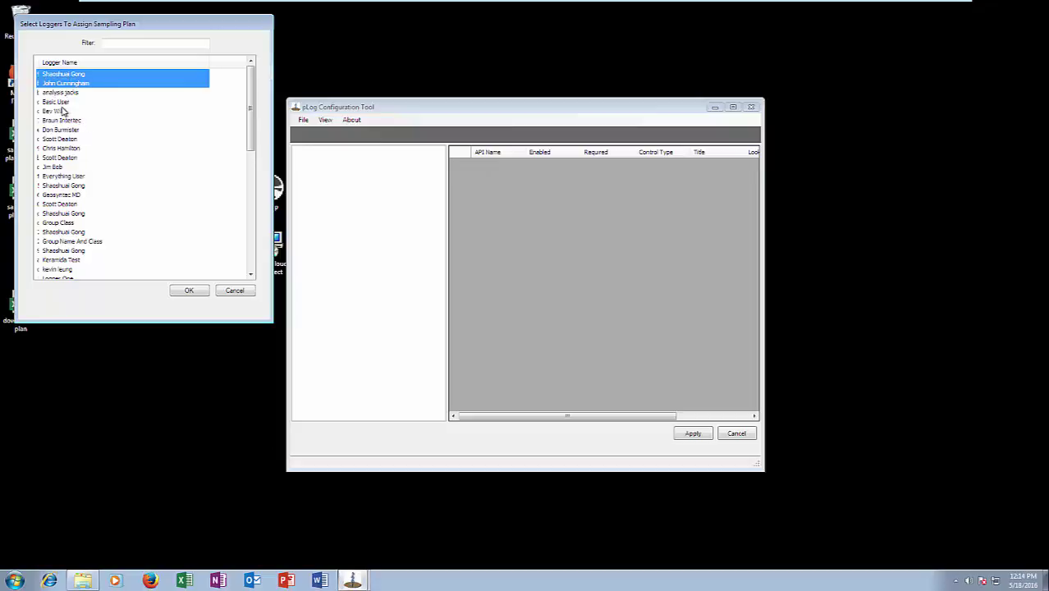
pyautogui.keyDown('ctrl'); pyautogui.click(135, 141); pyautogui.keyUp('ctrl')
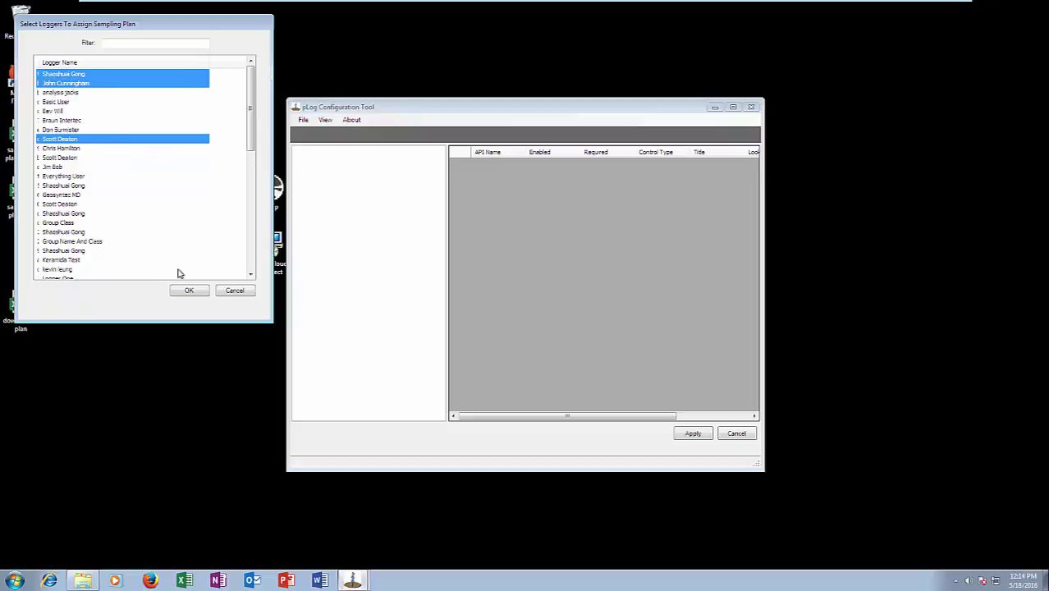
pyautogui.click(188, 290)
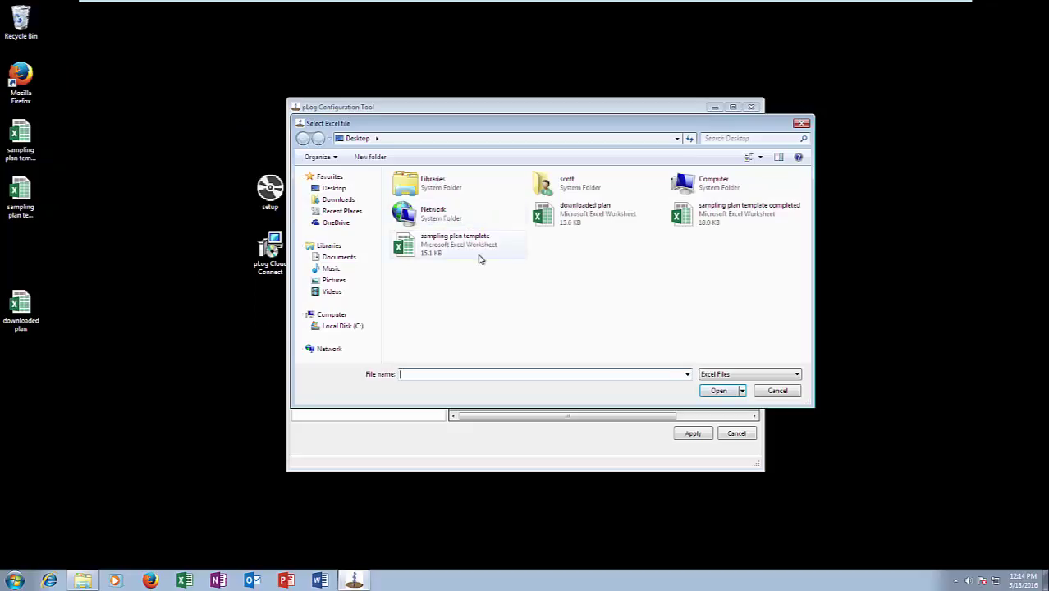
pyautogui.doubleClick(588, 216)
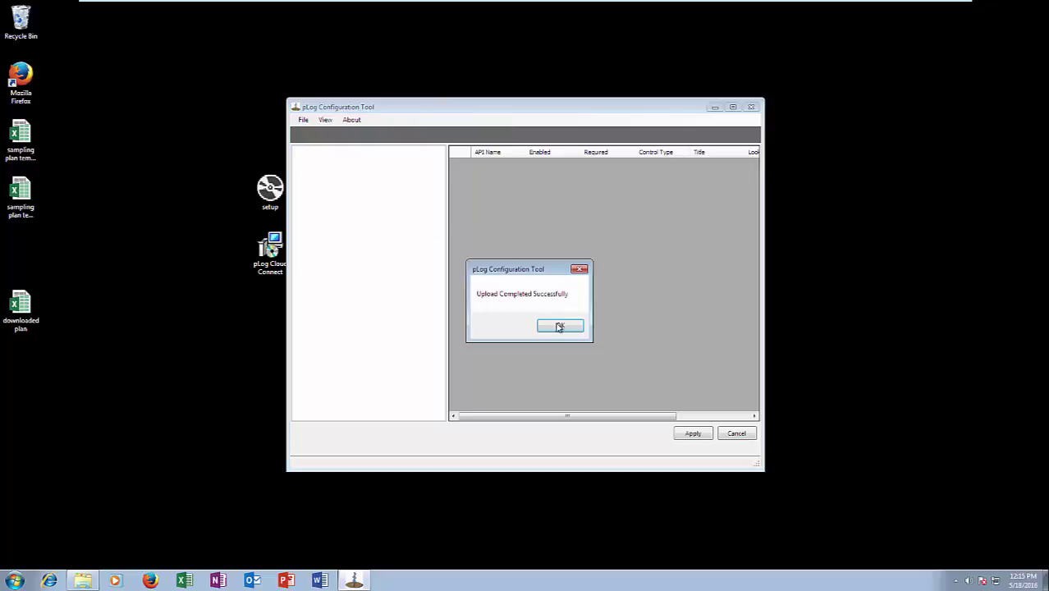
pyautogui.click(559, 326)
# List the cloud sampling plans and check that YouTube Sampling Plan shows project number 2016-0516A
pyautogui.click(303, 121)
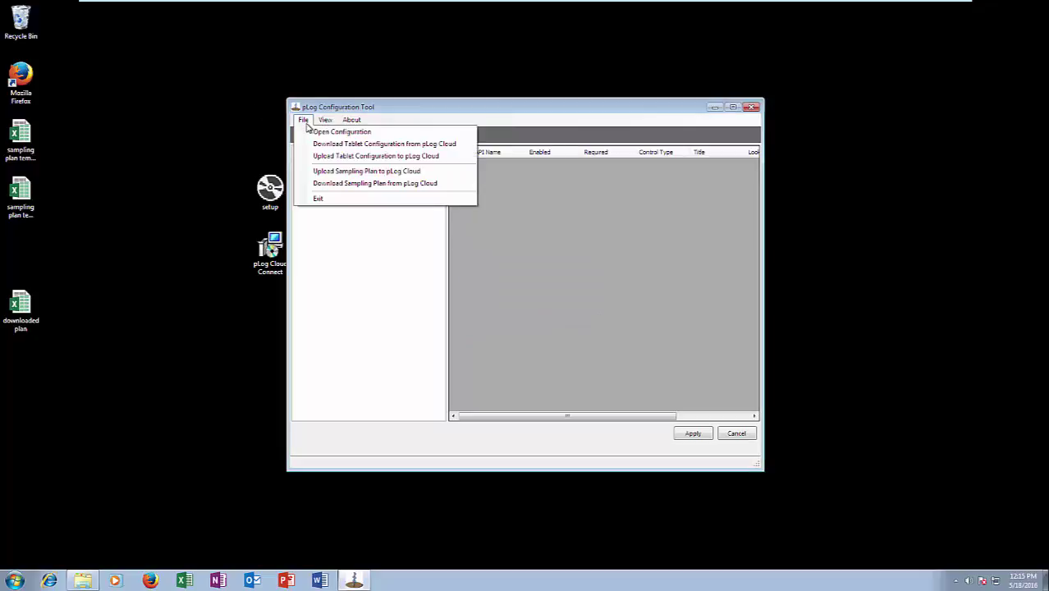
pyautogui.click(330, 183)
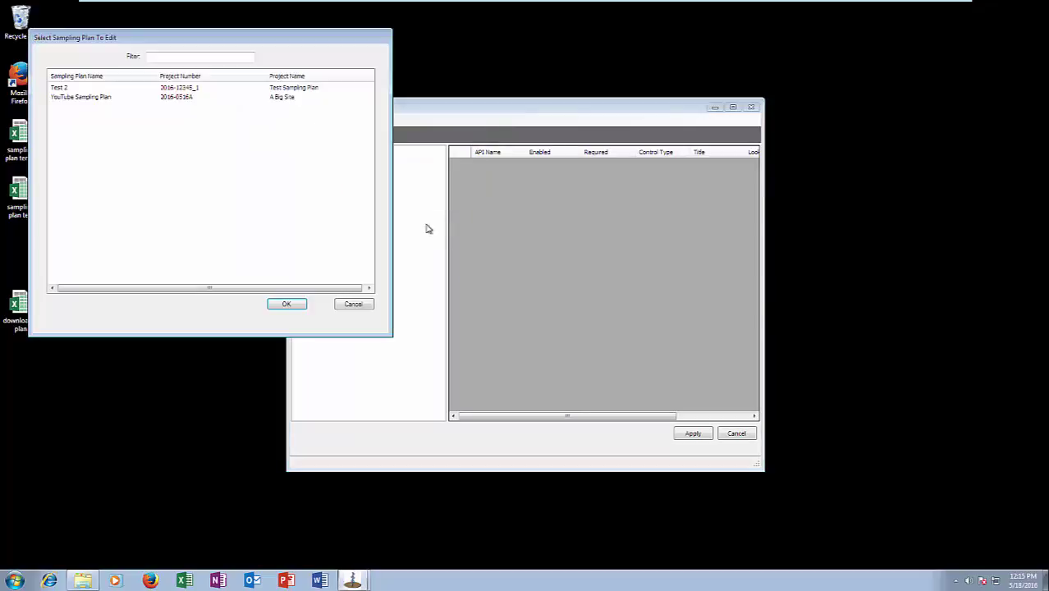
pyautogui.click(178, 98)
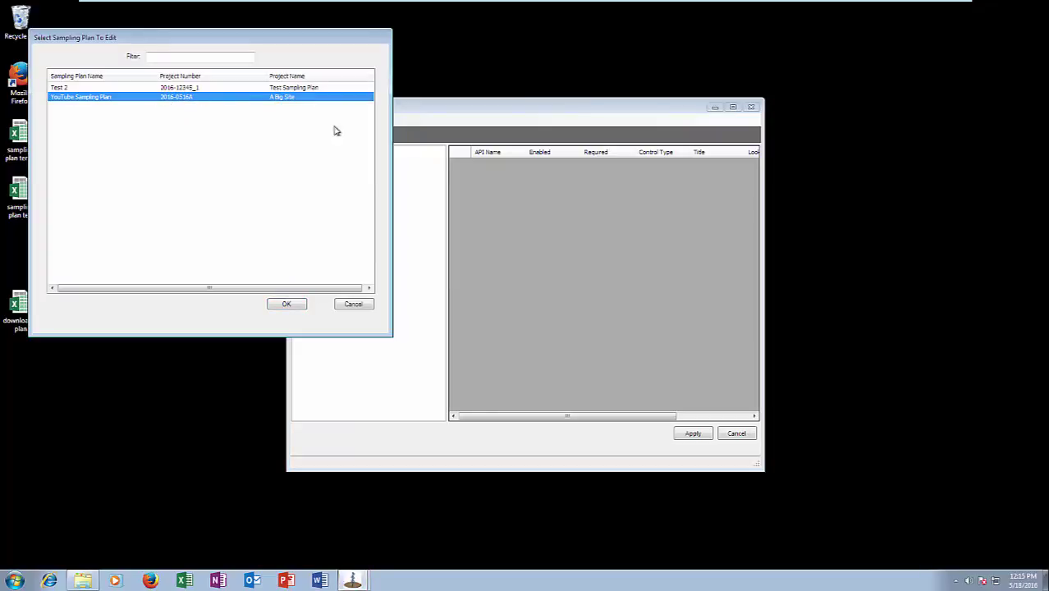